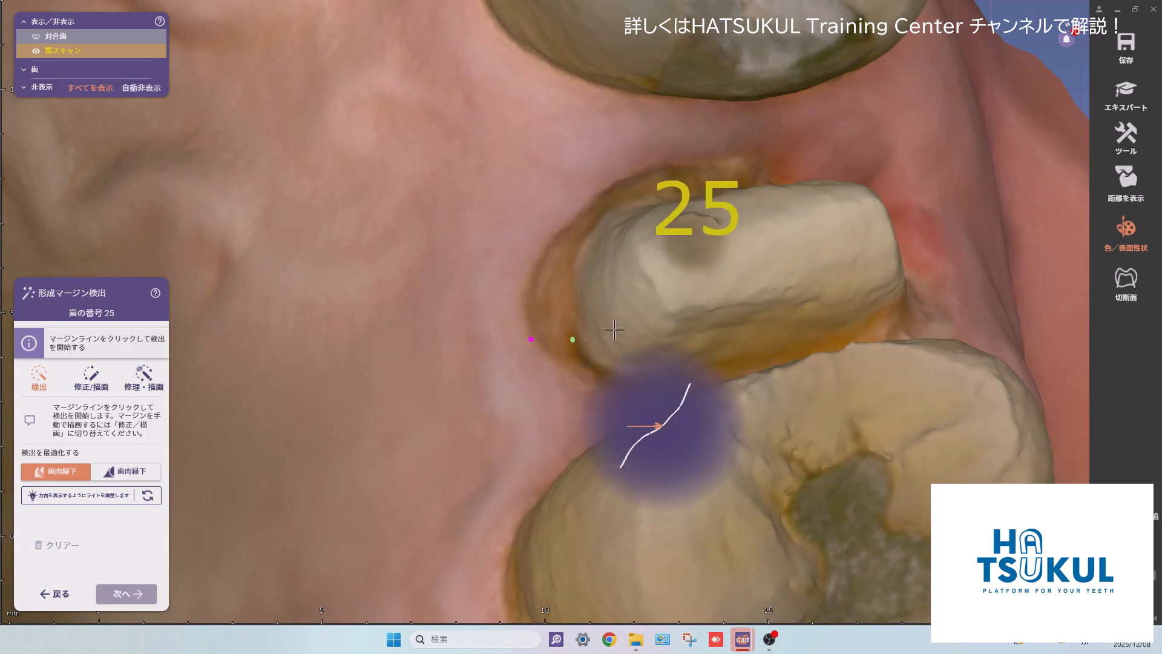
# Detect the preparation margin of tooth 25 by placing margin points around its whole finish line.
pyautogui.click(729, 155)
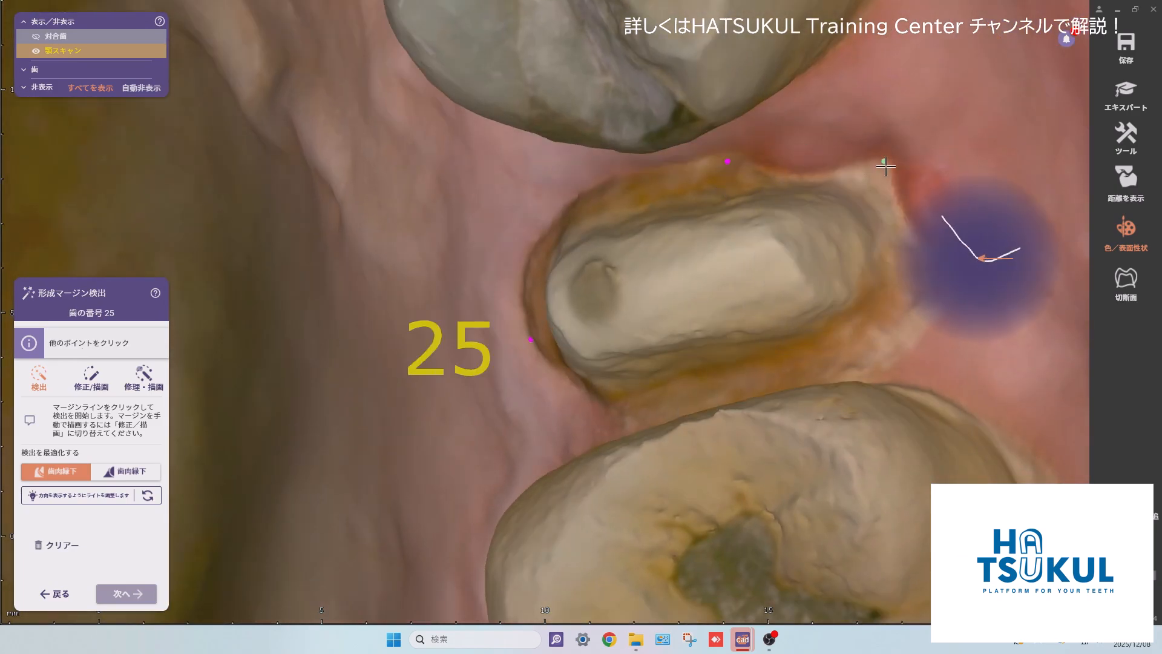
pyautogui.click(884, 163)
pyautogui.middleClick(911, 281)
pyautogui.moveTo(861, 298); pyautogui.dragTo(714, 397, button='right')
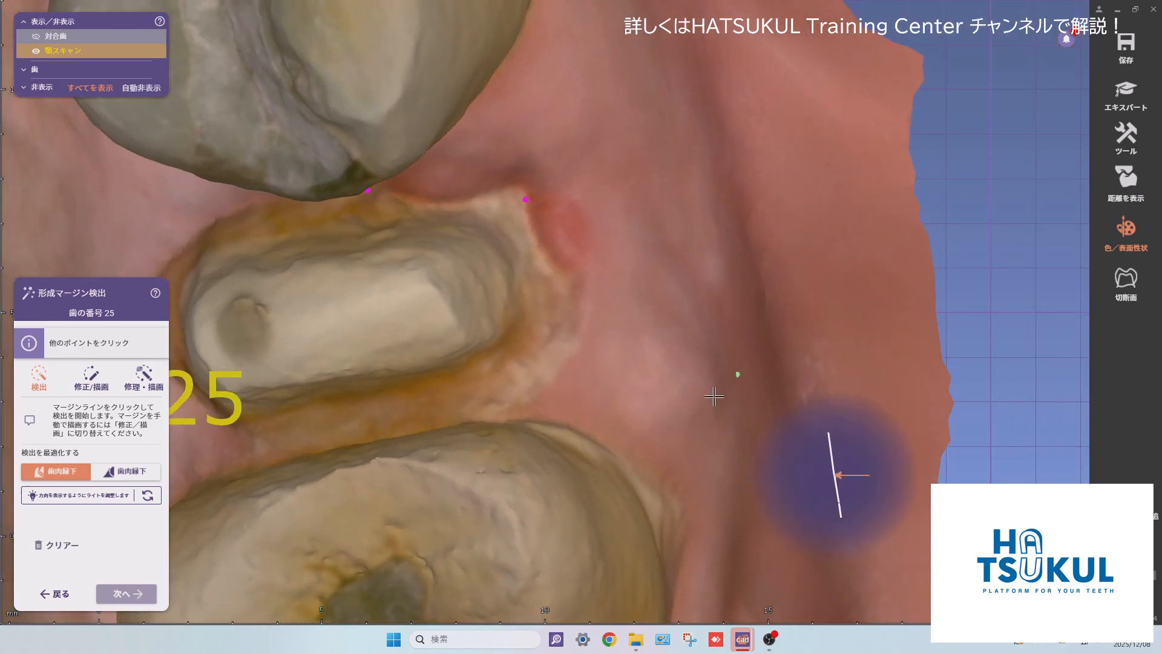
pyautogui.click(525, 392)
pyautogui.click(269, 447)
pyautogui.middleClick(503, 382)
pyautogui.click(591, 311)
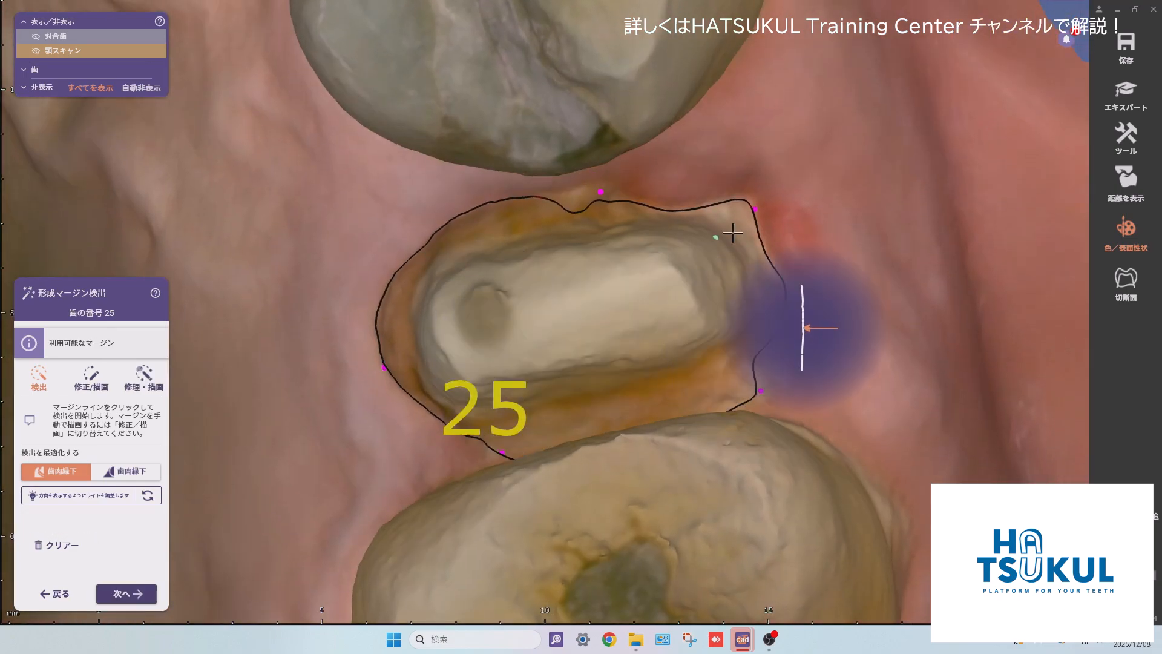
# Hide the scan colours, switch to margin correction, and adjust the points along tooth 25's preparation edge.
pyautogui.click(1144, 241)
pyautogui.click(91, 379)
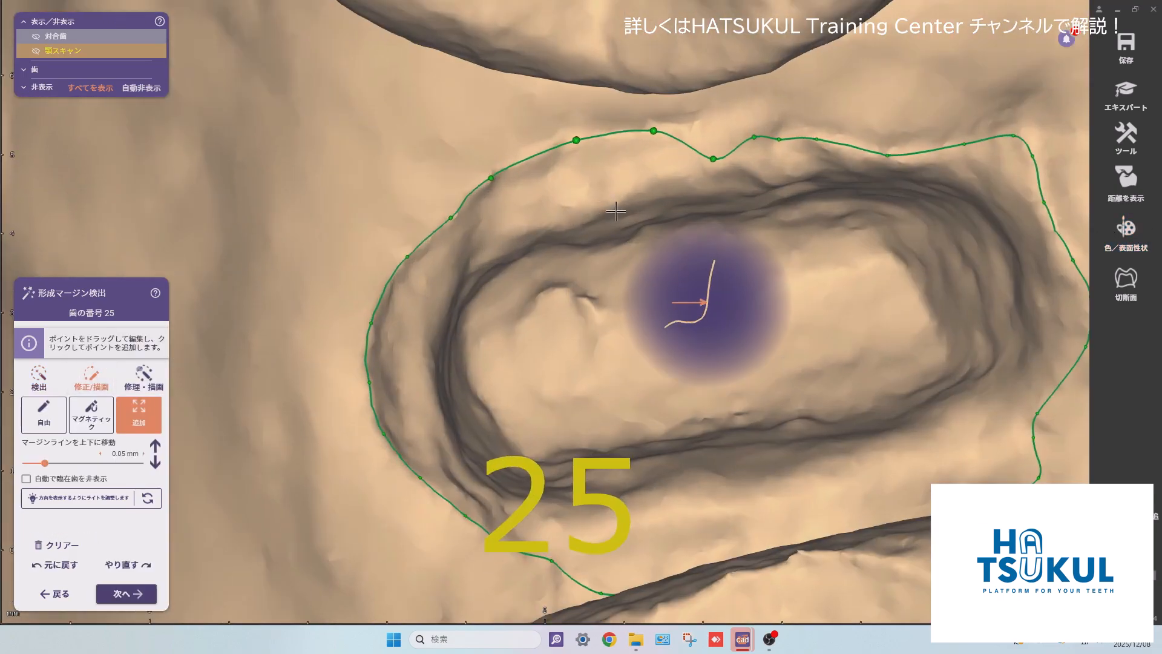
pyautogui.moveTo(617, 211); pyautogui.dragTo(647, 232, button='right')
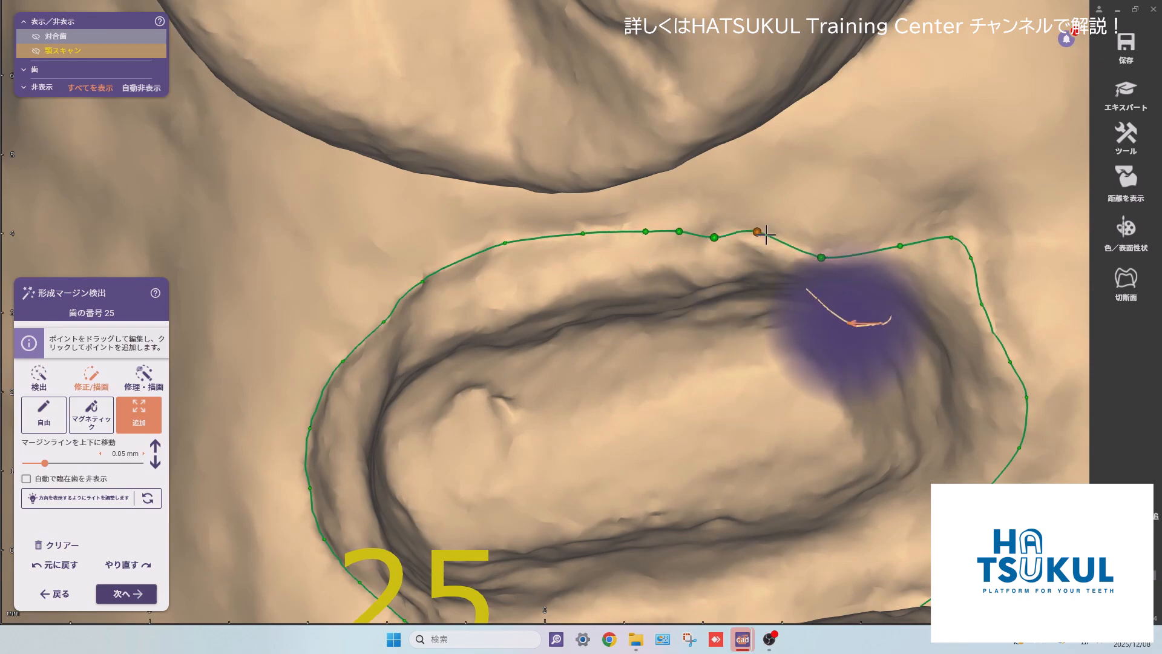
pyautogui.middleClick(792, 238)
pyautogui.scroll(4, 545, 322)
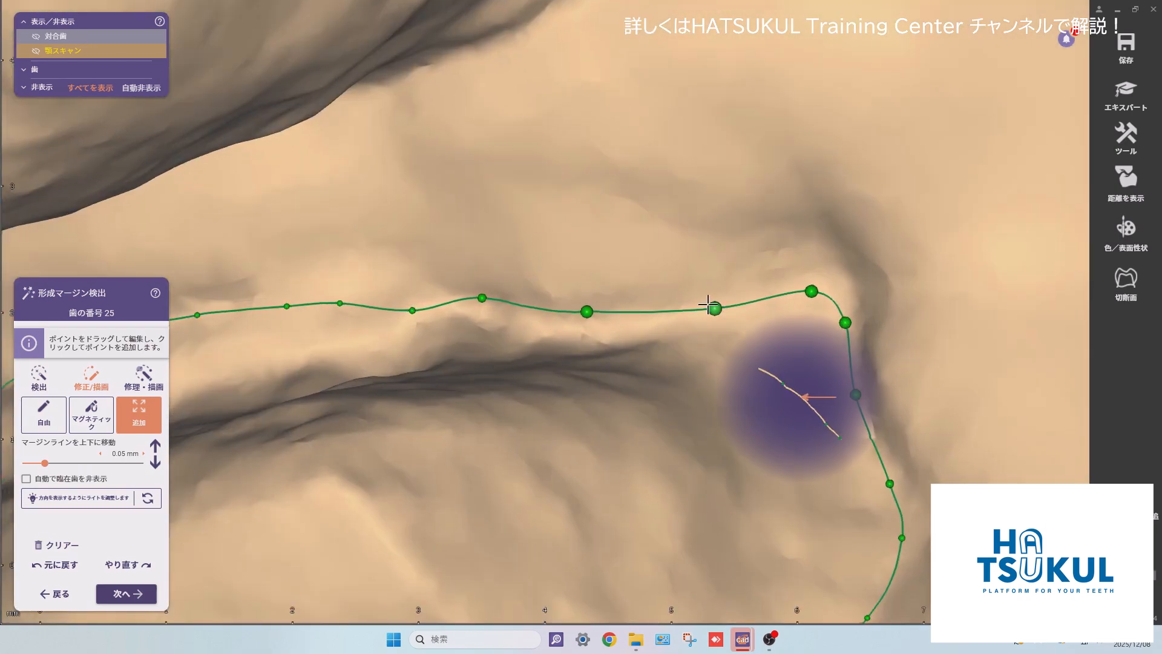
pyautogui.moveTo(698, 295); pyautogui.dragTo(567, 273, button='right')
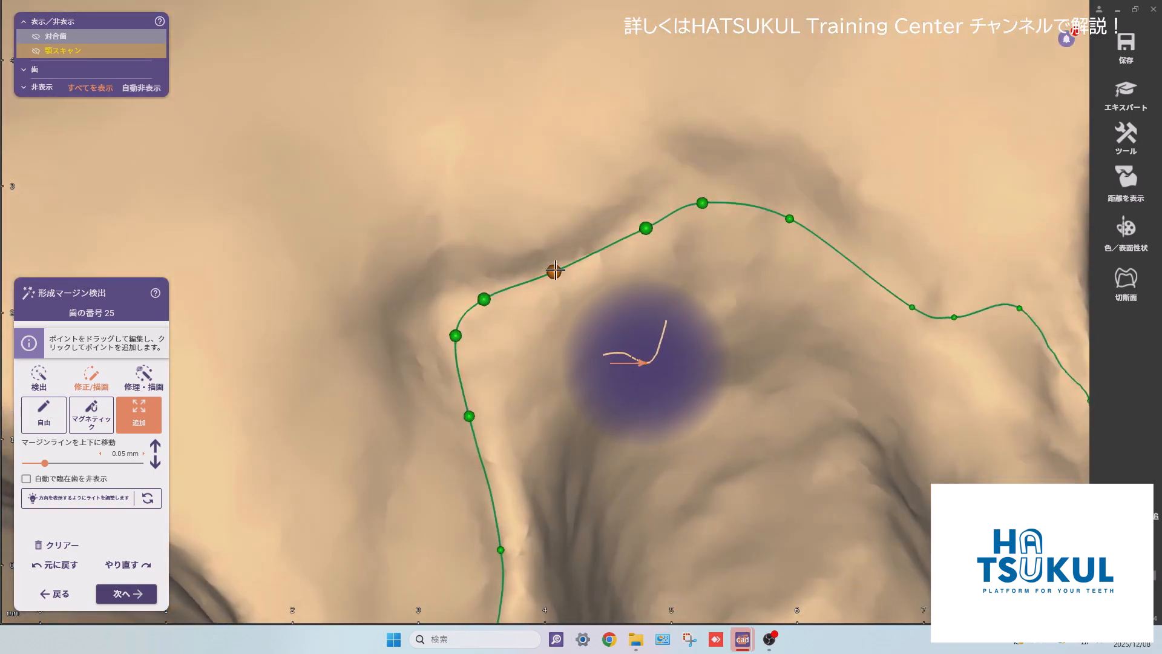
pyautogui.moveTo(734, 231); pyautogui.dragTo(703, 232, button='right')
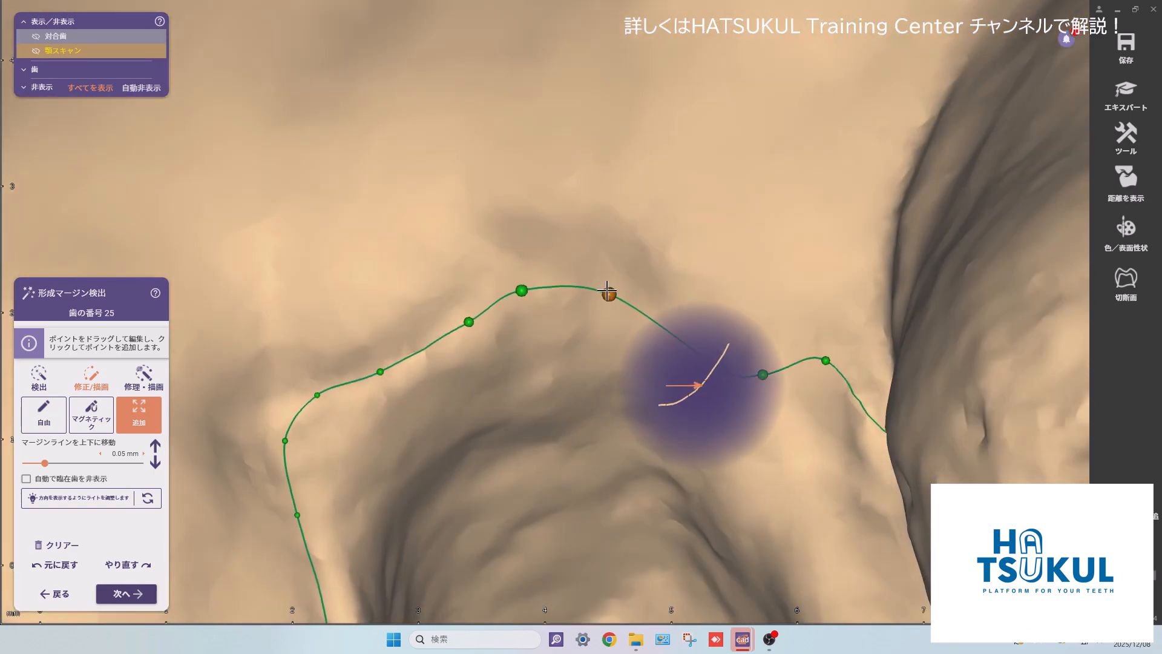
pyautogui.moveTo(543, 275); pyautogui.dragTo(745, 190, button='right')
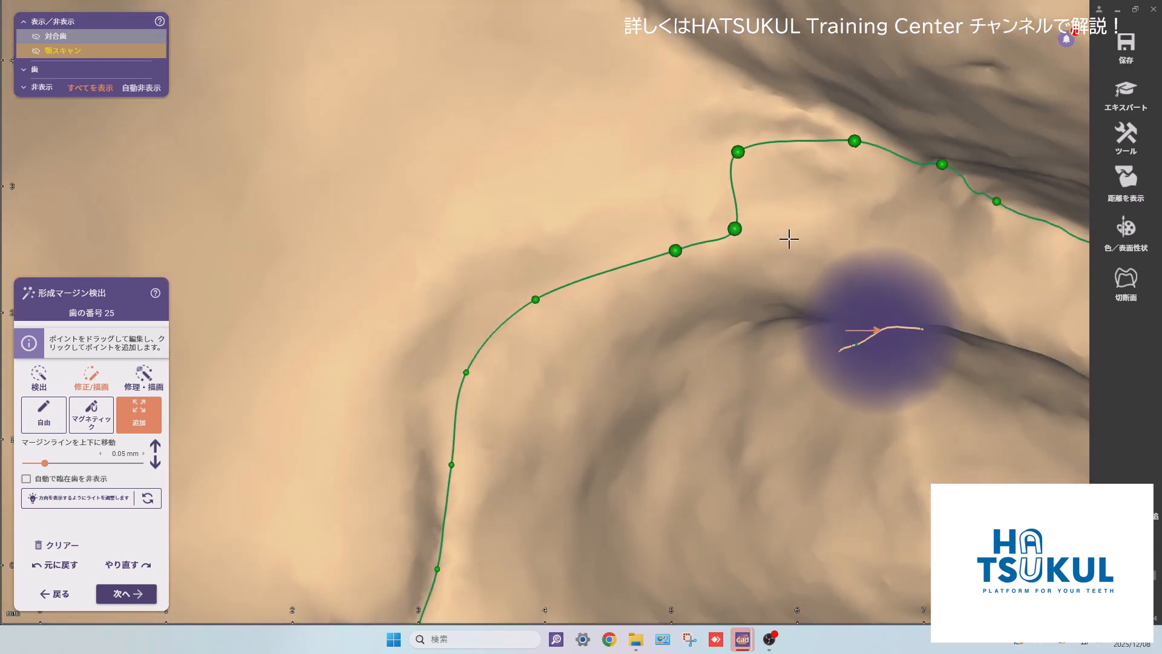
# Redraw tooth 25's margin freehand along the side facing the neighbouring tooth, joining both ends to the existing line.
pyautogui.click(44, 415)
pyautogui.moveTo(690, 301); pyautogui.dragTo(756, 282, button='right')
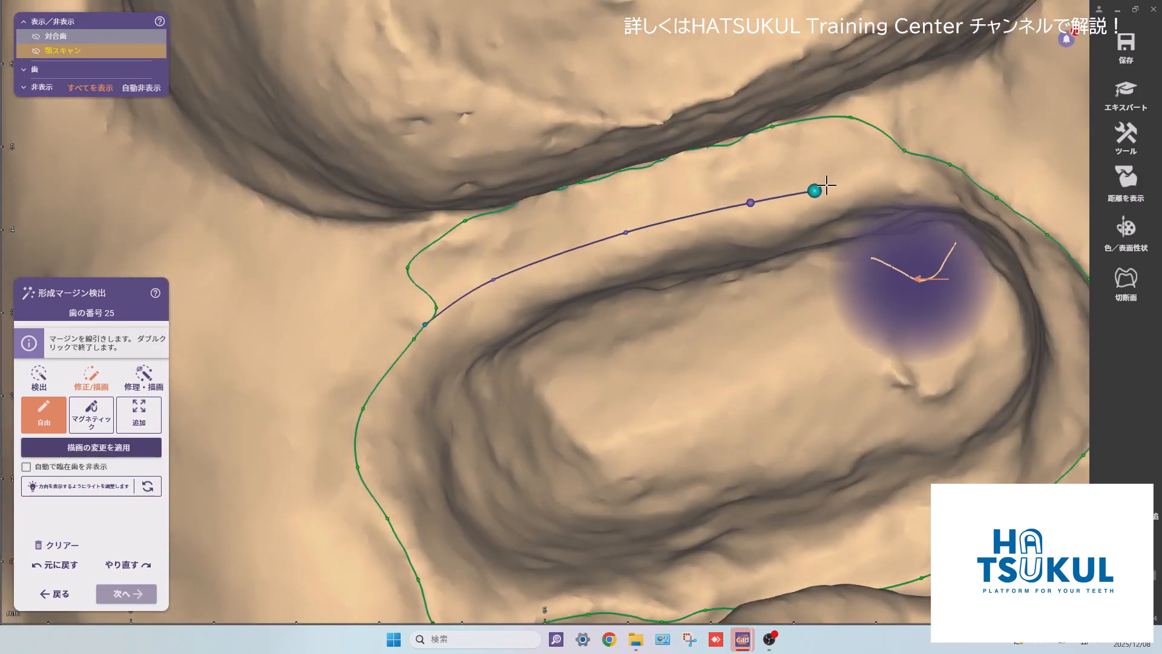
pyautogui.scroll(5, 850, 176)
pyautogui.moveTo(877, 187); pyautogui.dragTo(886, 181, button='right')
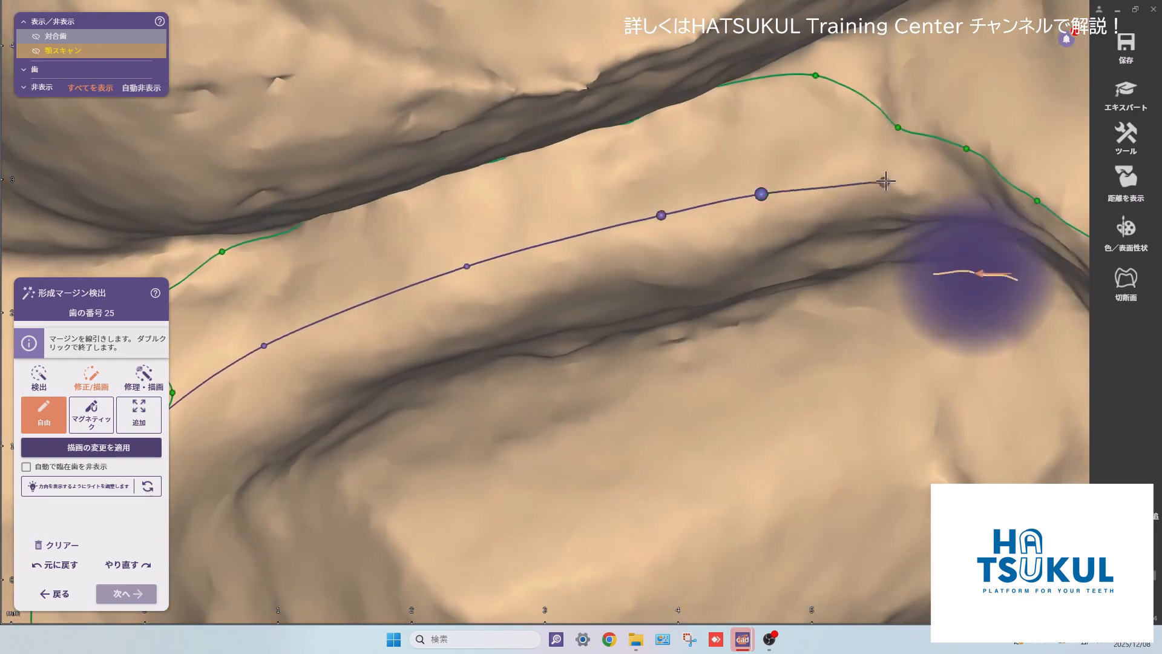
pyautogui.click(860, 155)
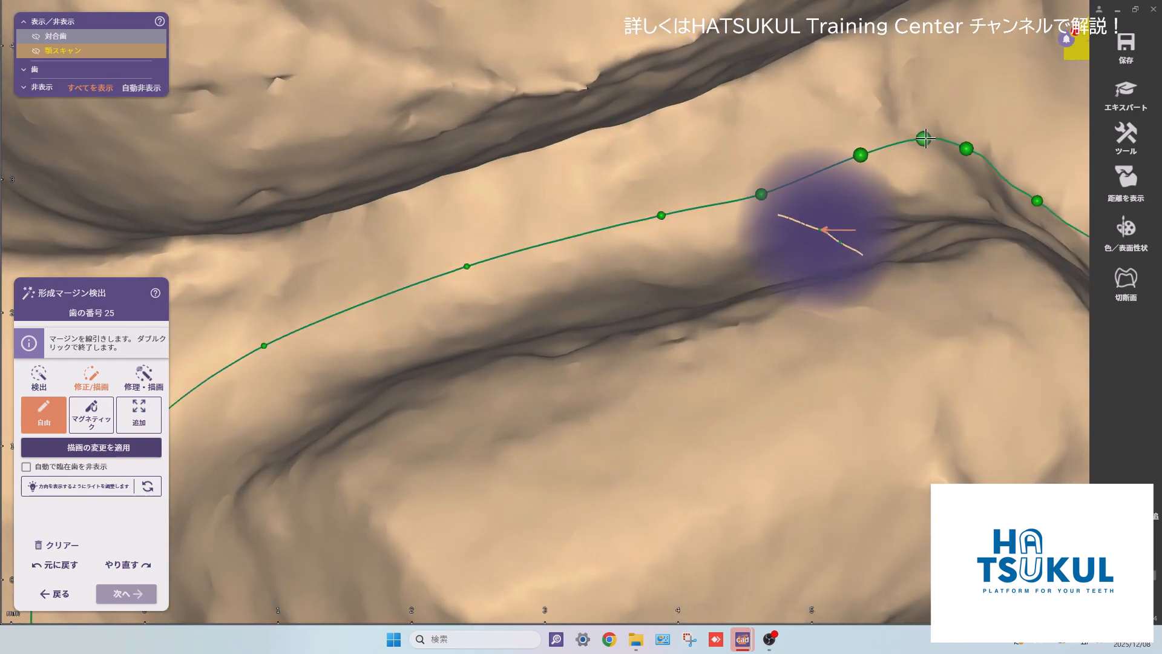
pyautogui.doubleClick(925, 139)
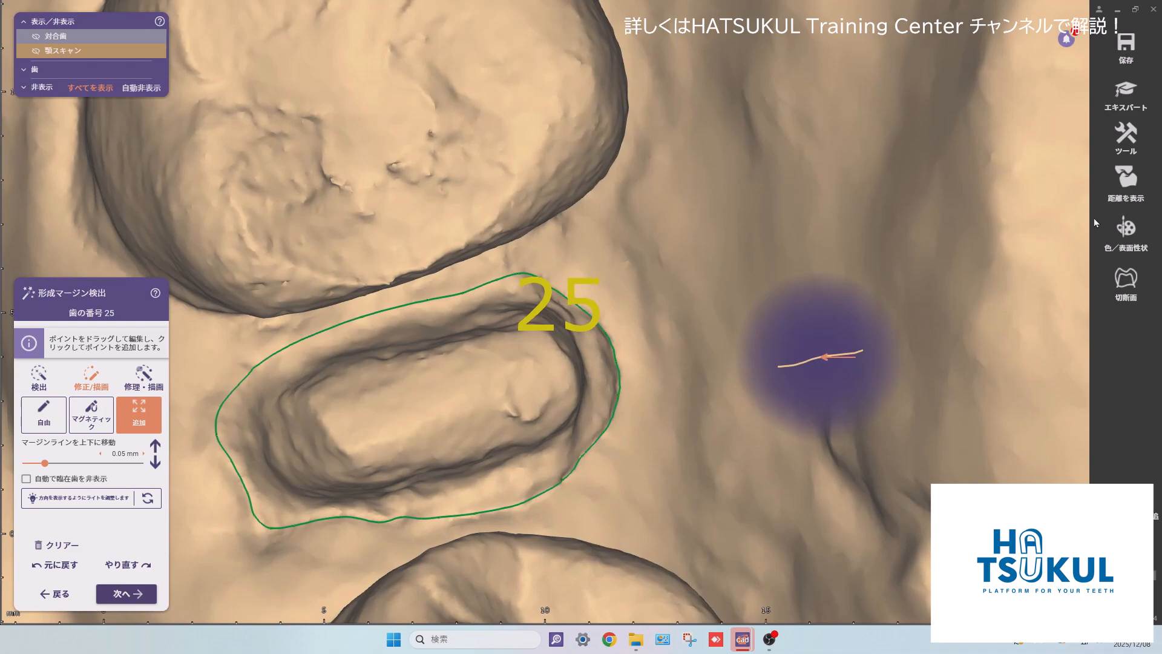
# Refine tooth 25's margin points with the scan colours shown, and accept the margin line and insertion direction.
pyautogui.click(1125, 230)
pyautogui.moveTo(357, 461); pyautogui.dragTo(380, 387, button='right')
pyautogui.scroll(3, 456, 412)
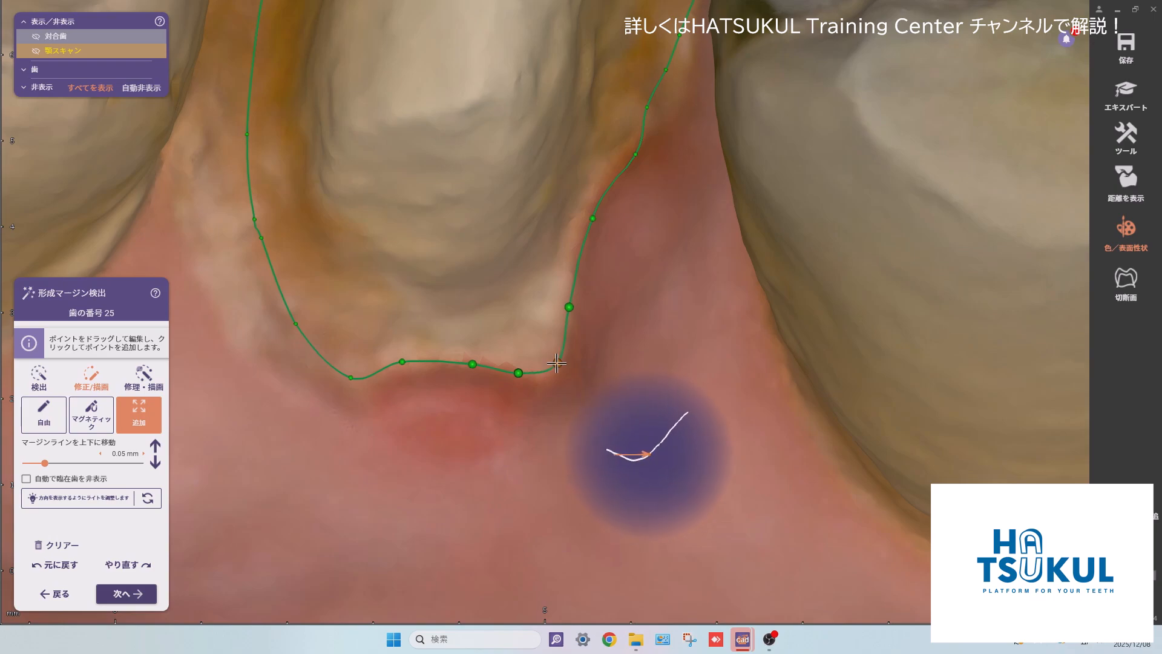
pyautogui.moveTo(435, 379); pyautogui.dragTo(478, 395, button='right')
pyautogui.scroll(-3, 462, 394)
pyautogui.click(126, 594)
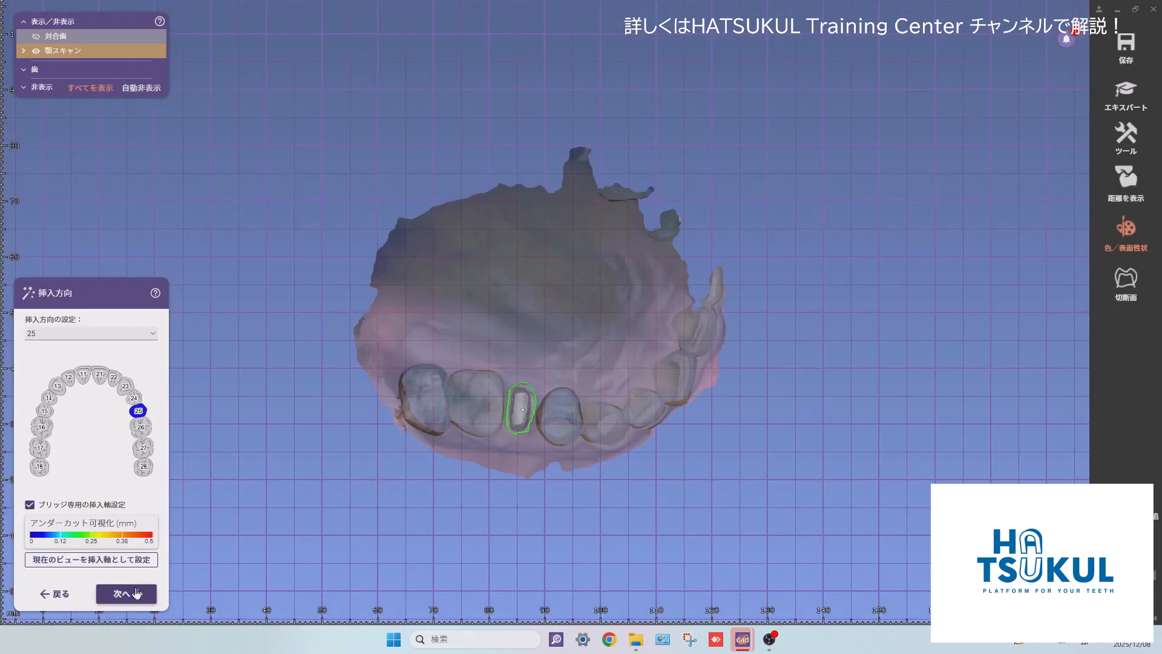
pyautogui.click(136, 593)
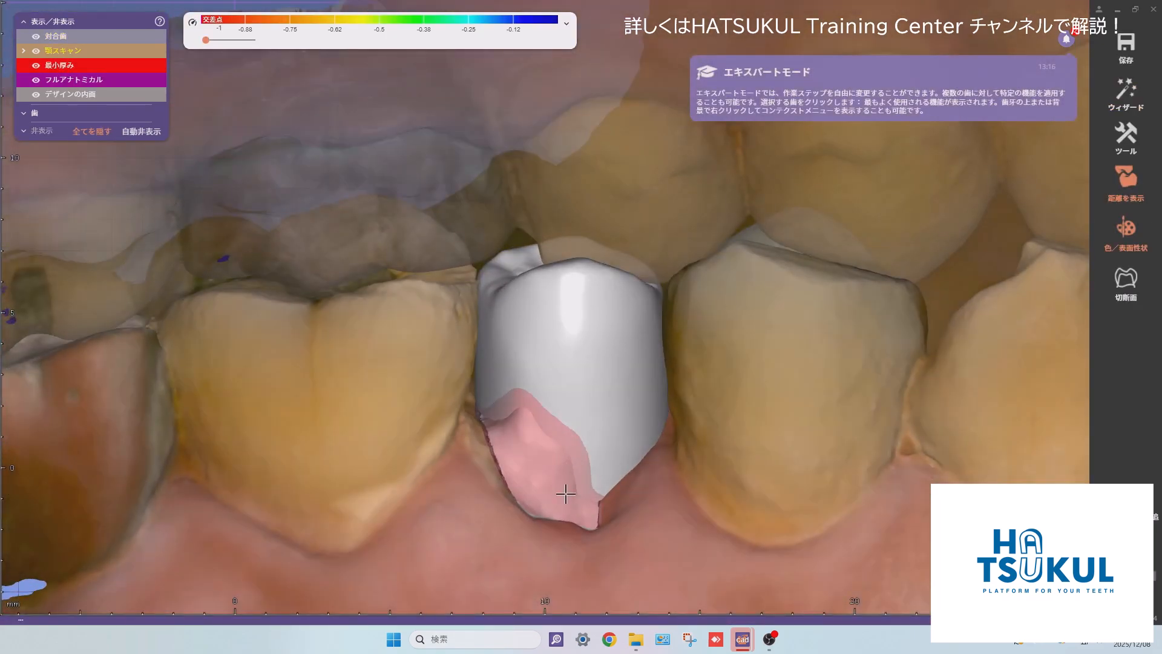
# Adjust the border offset of tooth 25's crown bottom and apply the parameters.
pyautogui.rightClick(565, 494)
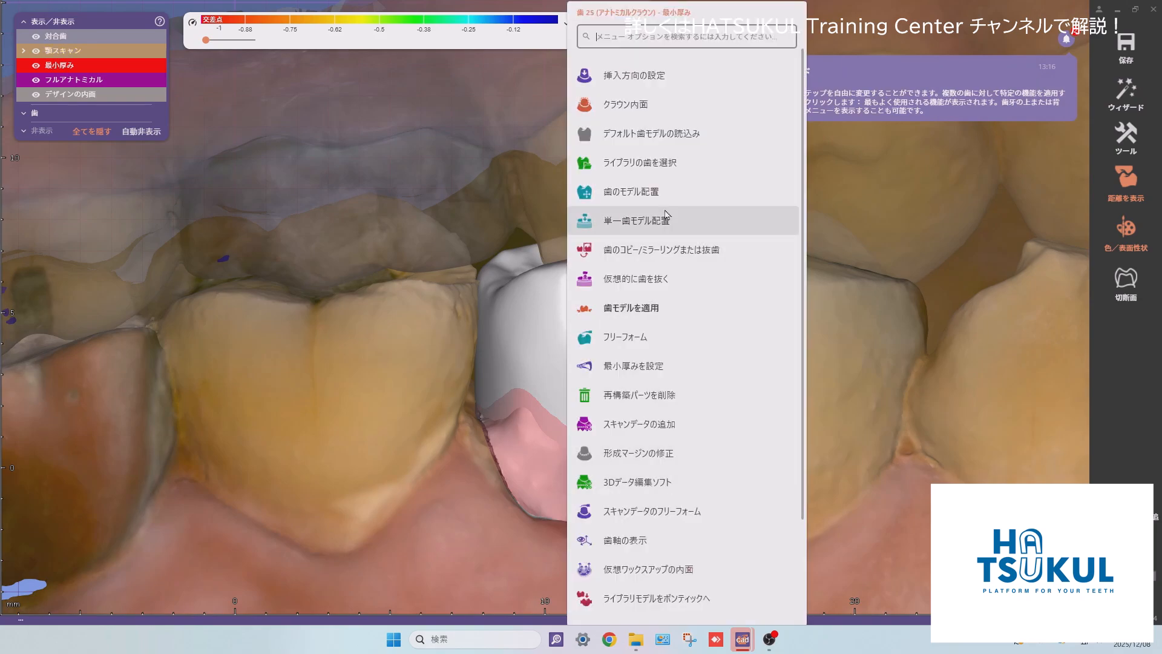
pyautogui.click(729, 89)
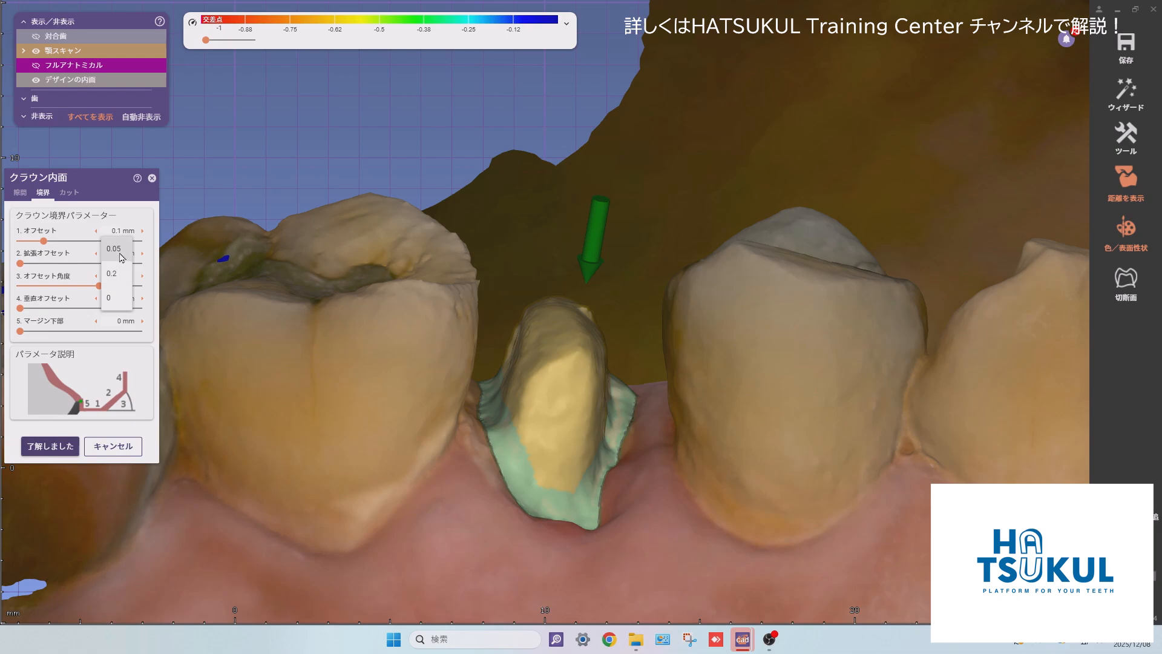
pyautogui.click(57, 447)
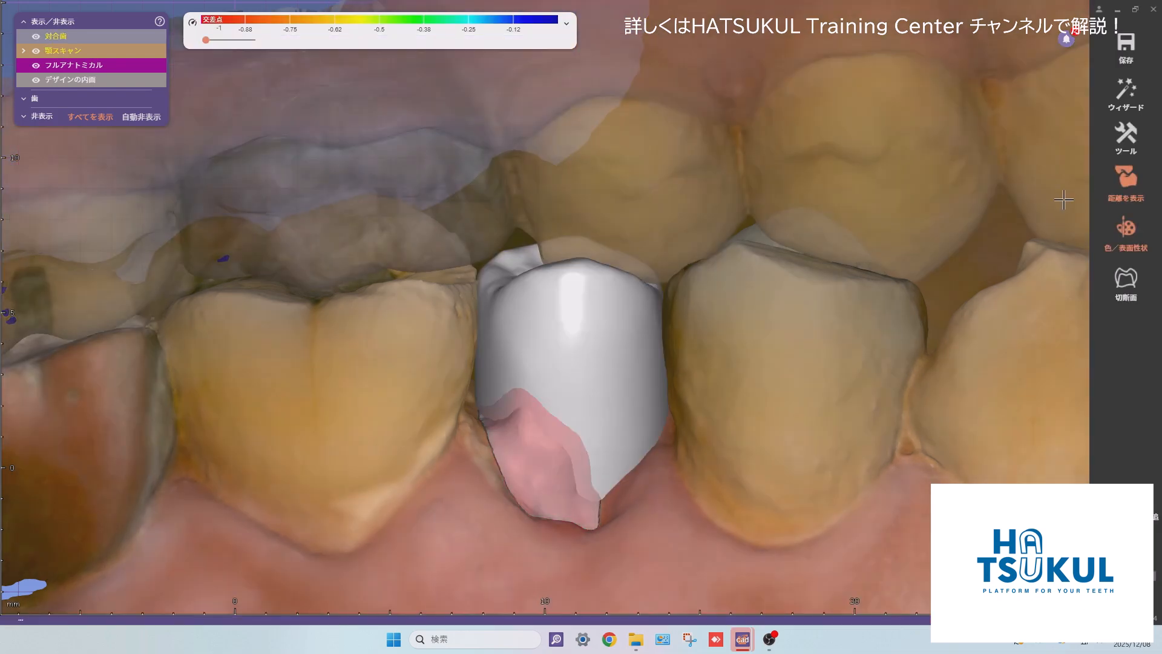
# Load the default tooth model for tooth 25 and start tooth model placement.
pyautogui.rightClick(618, 303)
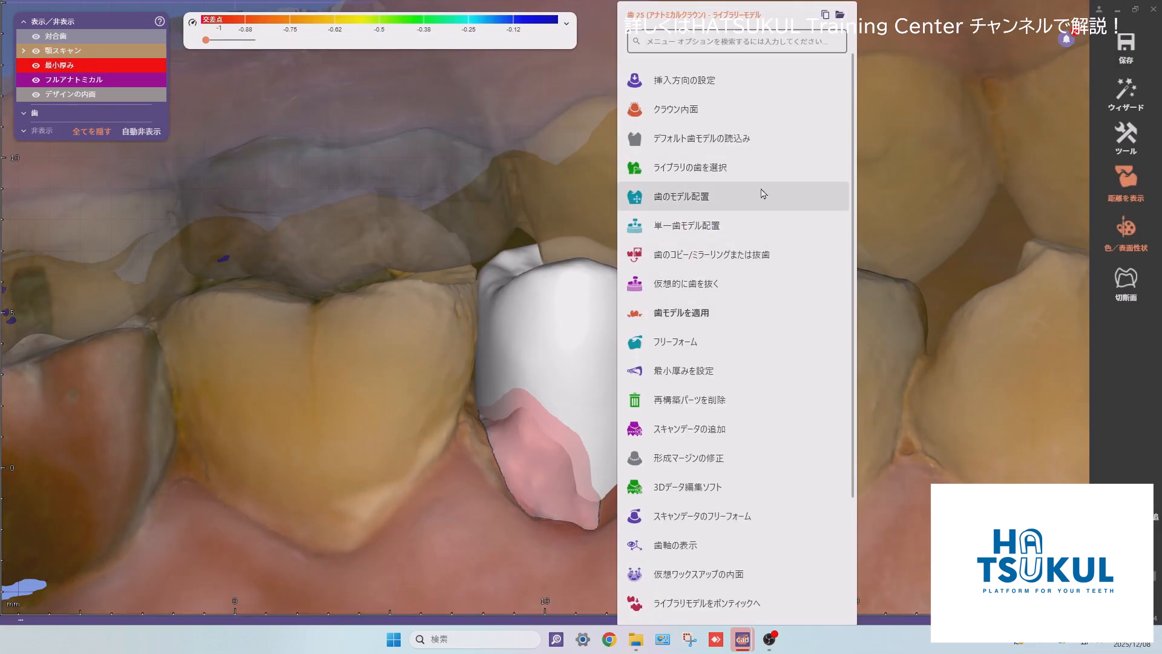
pyautogui.click(763, 150)
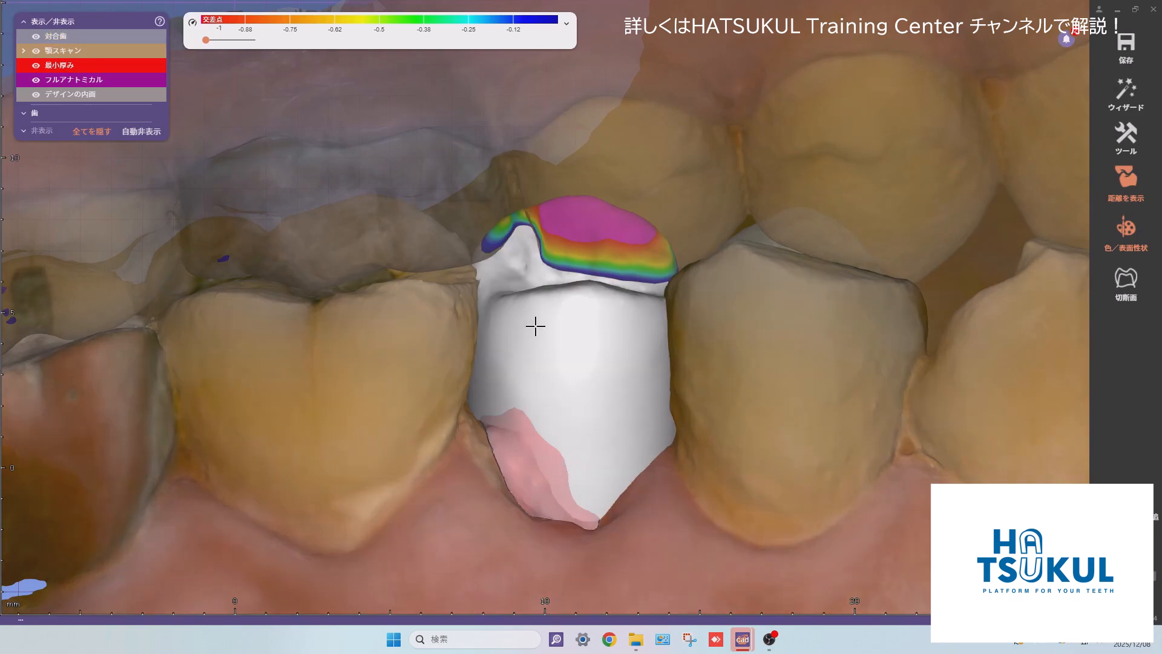
pyautogui.rightClick(537, 326)
pyautogui.click(666, 198)
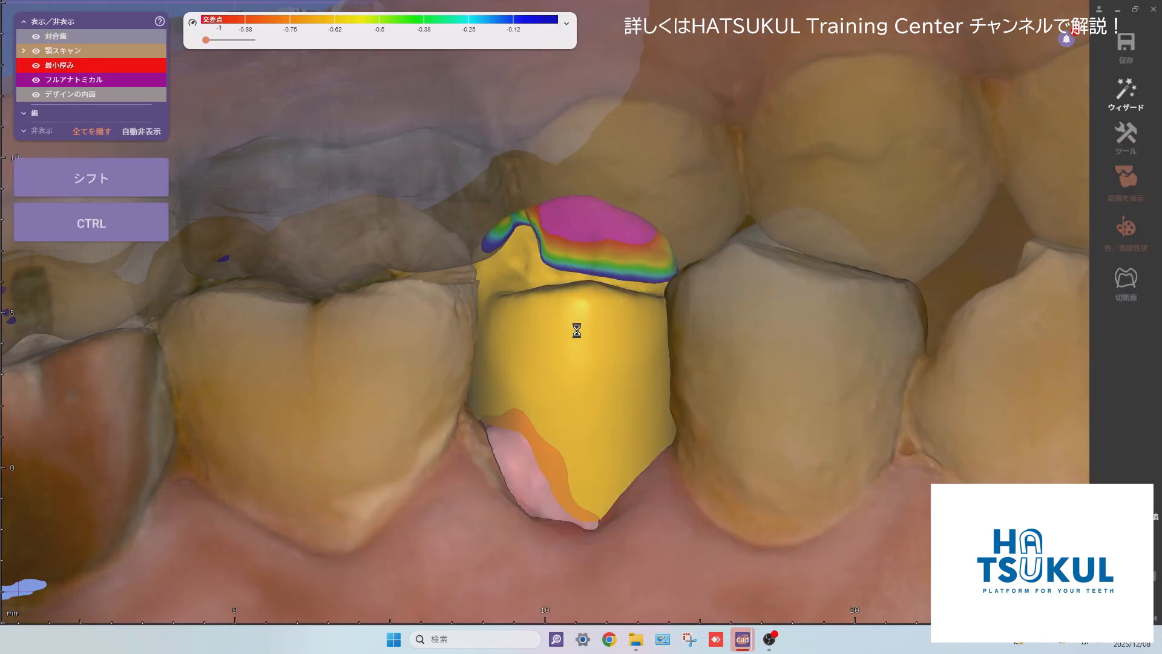
# Reposition the tooth 25 model between its neighbours and over the margin, hiding the antagonist to check the fit.
pyautogui.scroll(-3, 596, 308)
pyautogui.moveTo(599, 306); pyautogui.dragTo(579, 307, button='right')
pyautogui.scroll(3, 537, 328)
pyautogui.keyDown('ctrl'); pyautogui.moveTo(480, 345); pyautogui.dragTo(568, 236); pyautogui.keyUp('ctrl')
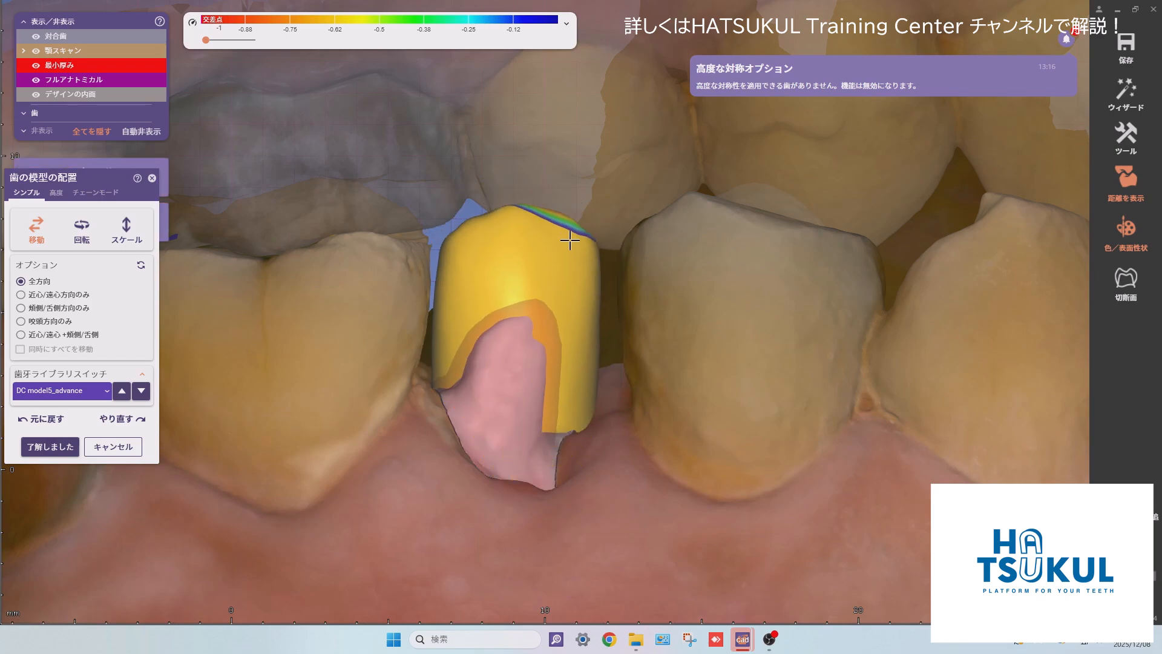
pyautogui.middleClick(599, 152)
pyautogui.moveTo(569, 155); pyautogui.dragTo(568, 159, button='right')
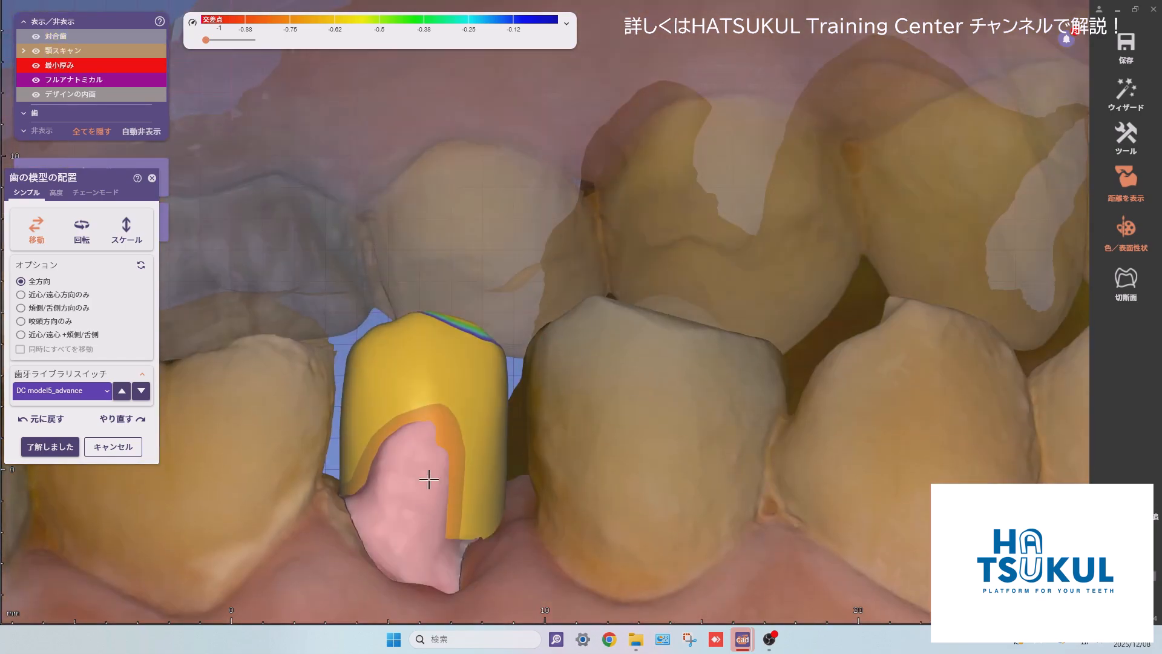
pyautogui.middleClick(440, 400)
pyautogui.press('a')
pyautogui.moveTo(506, 431); pyautogui.dragTo(503, 420, button='right')
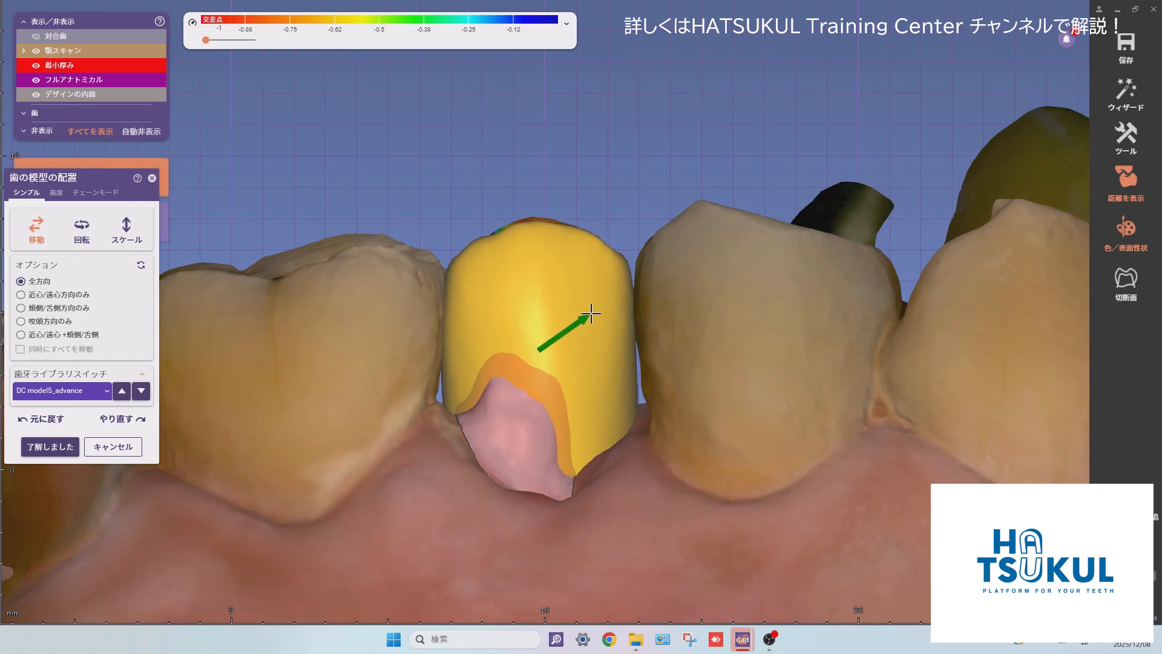
pyautogui.scroll(-3, 573, 307)
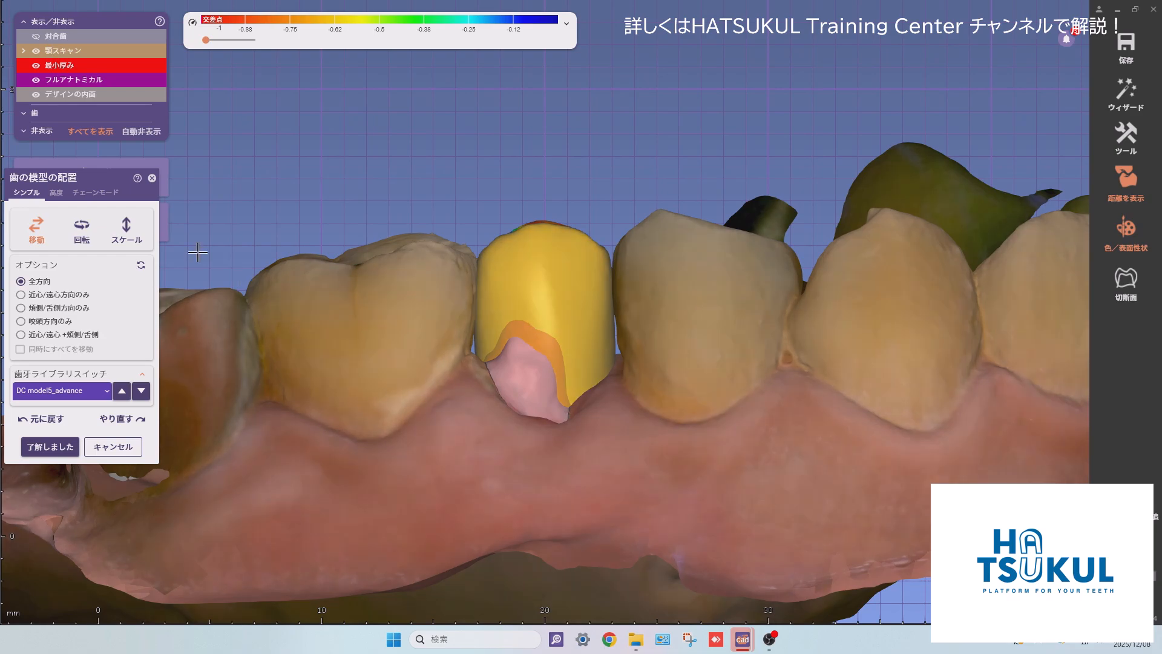
# Flatten the tooth model's wear using the posterior morphology in the advanced options, and fine-tune the placement on its occlusal surface.
pyautogui.click(57, 195)
pyautogui.click(98, 337)
pyautogui.moveTo(586, 234); pyautogui.dragTo(709, 232, button='right')
pyautogui.scroll(5, 680, 333)
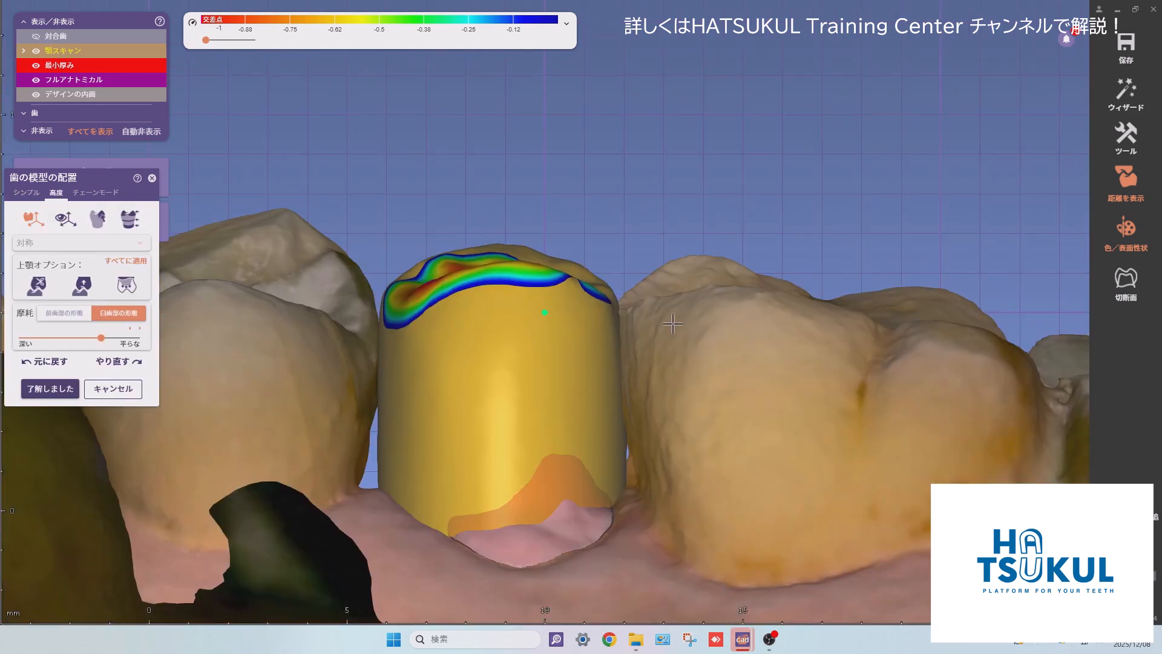
pyautogui.moveTo(641, 342); pyautogui.dragTo(576, 267, button='right')
pyautogui.moveTo(518, 333); pyautogui.dragTo(519, 345)
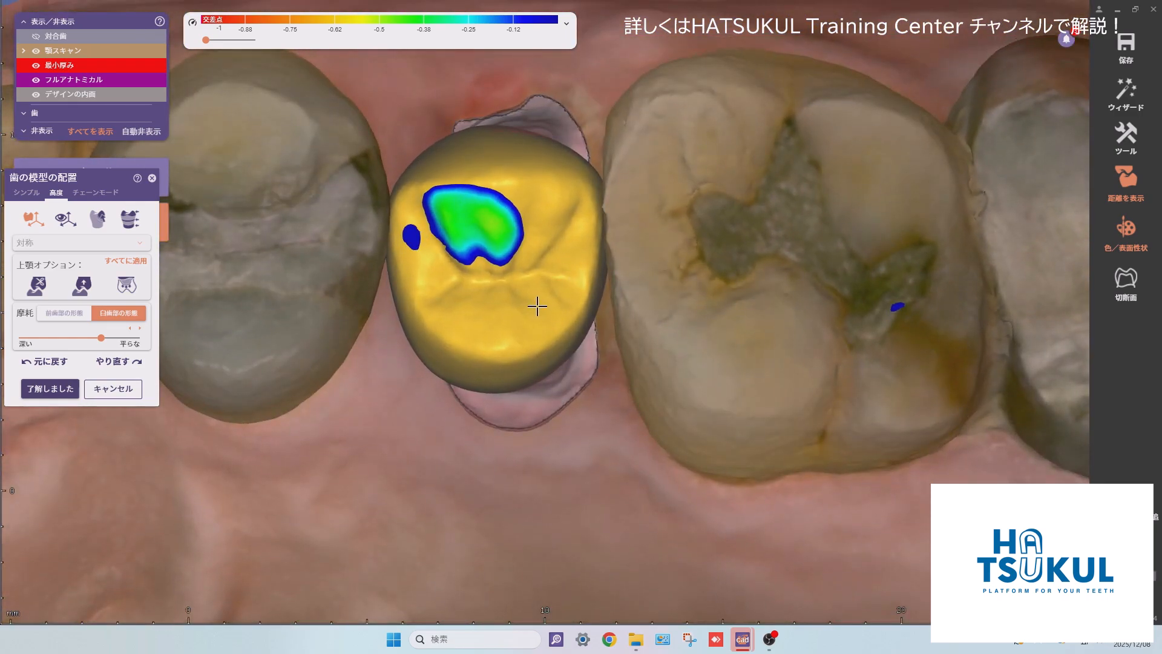
pyautogui.scroll(-5, 514, 231)
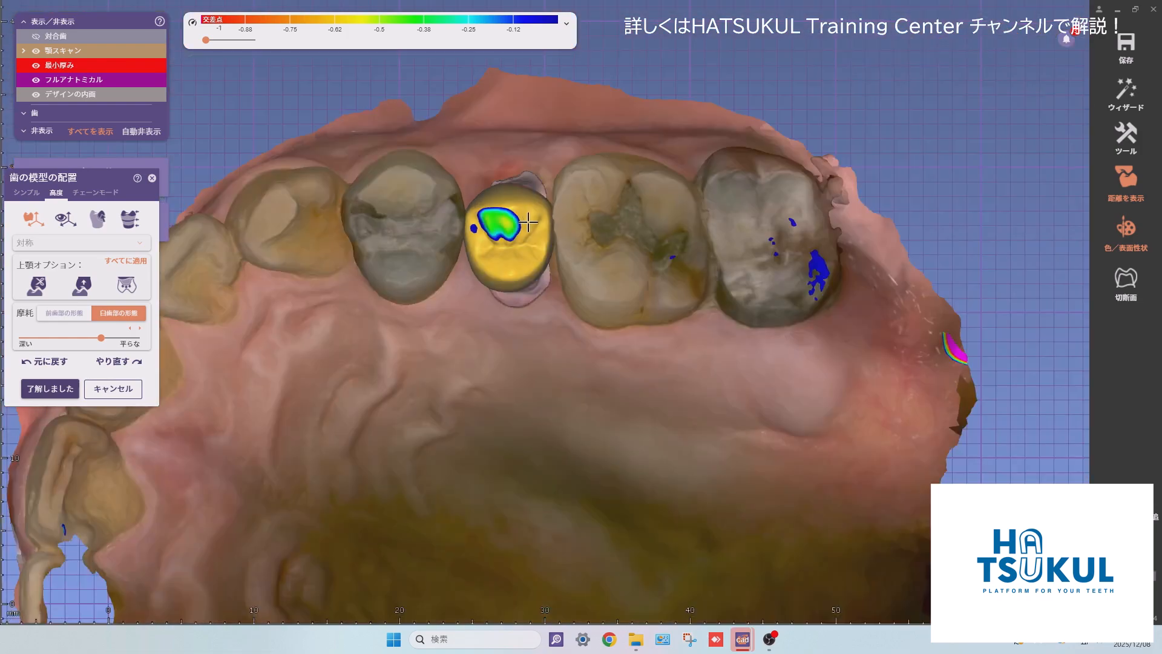
pyautogui.moveTo(528, 227); pyautogui.dragTo(537, 328, button='middle')
pyautogui.moveTo(537, 328); pyautogui.dragTo(517, 340, button='right')
pyautogui.scroll(3, 516, 345)
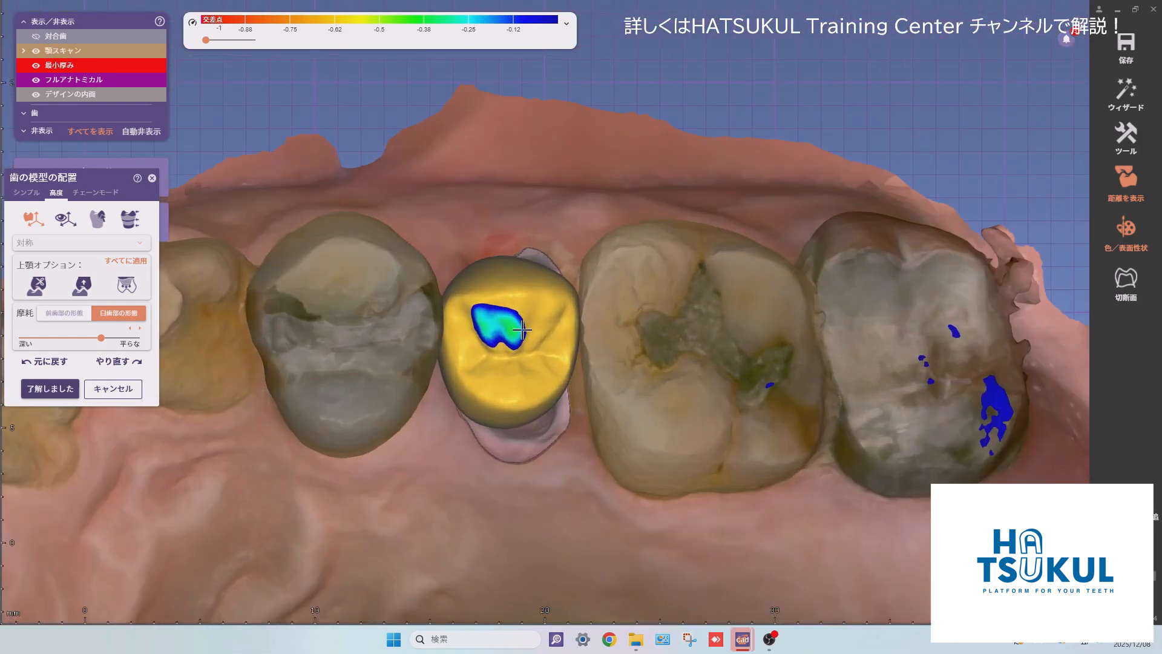
# Widen and move the tooth 25 model in simple mode to cover the buccal and palatal margins, and confirm the placement.
pyautogui.click(26, 193)
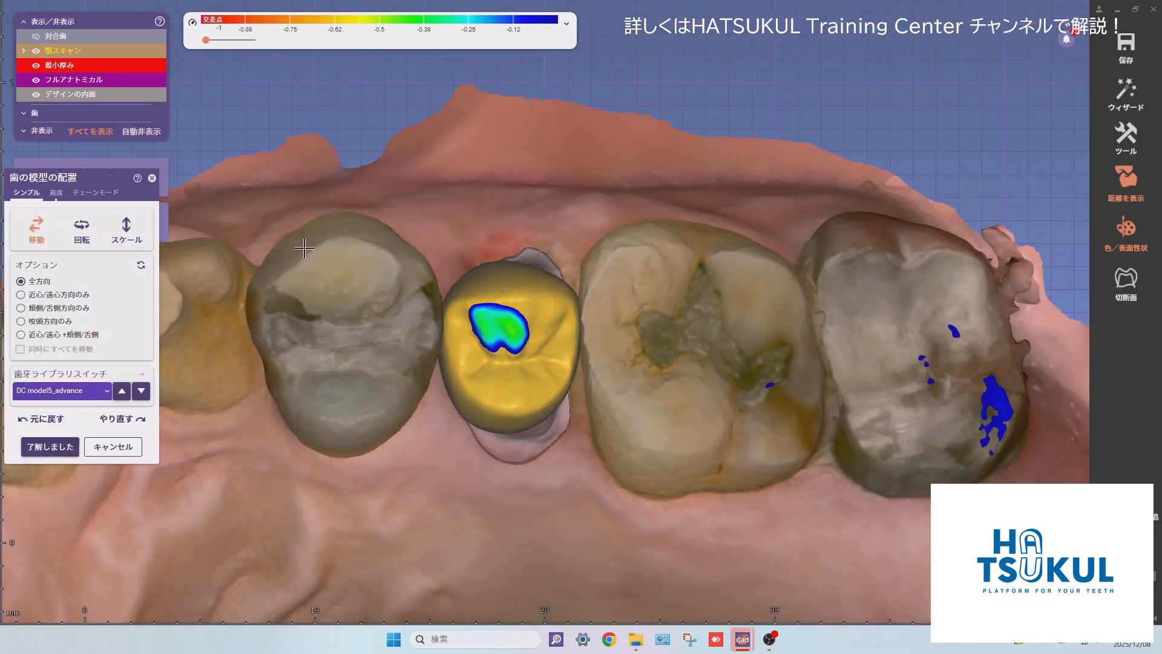
pyautogui.moveTo(502, 251); pyautogui.dragTo(505, 254)
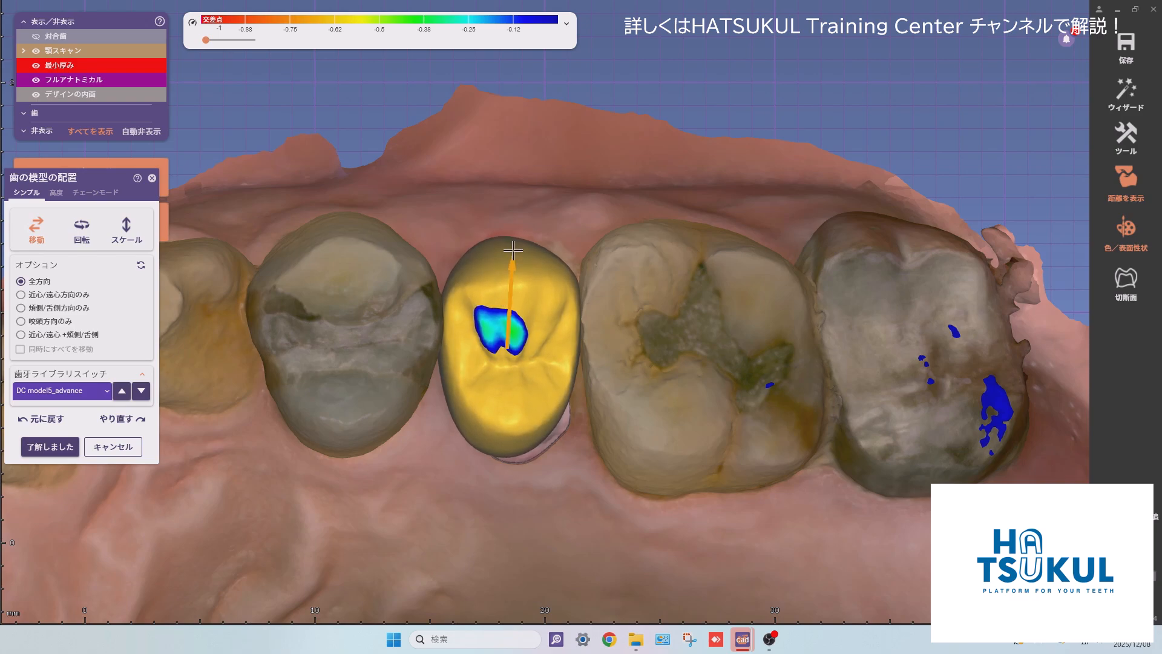
pyautogui.moveTo(506, 265); pyautogui.dragTo(509, 267)
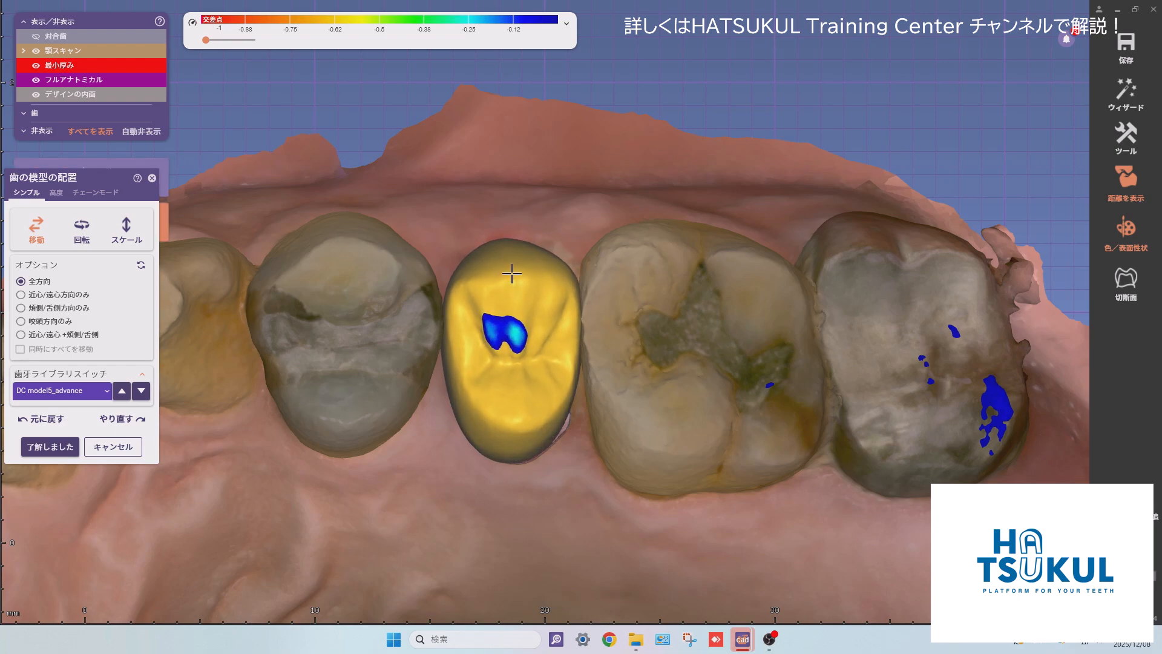
pyautogui.press('a')
pyautogui.moveTo(520, 281); pyautogui.dragTo(227, 391, button='right')
pyautogui.press('a')
pyautogui.click(64, 453)
# Apply the tooth model to generate the crown on tooth 25 and accept the calculation.
pyautogui.rightClick(847, 164)
pyautogui.click(855, 307)
pyautogui.moveTo(458, 305); pyautogui.dragTo(605, 432, button='right')
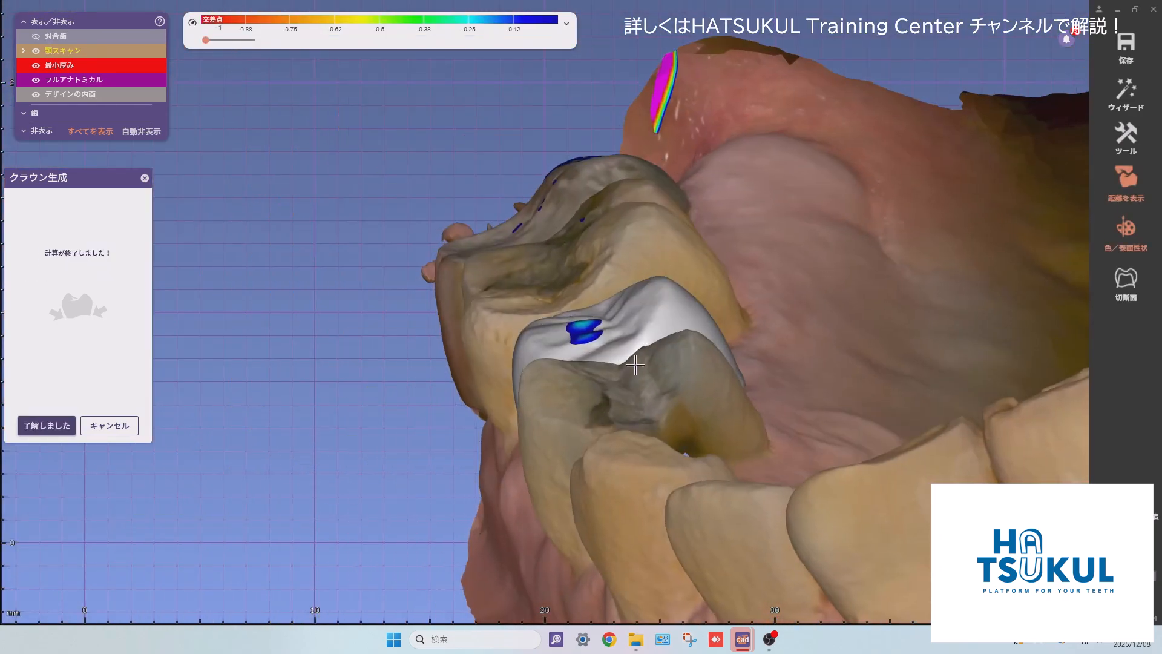
pyautogui.click(49, 431)
# Start free-forming the crown and reshape its occlusal surface in anatomic mode with the cusp and tooth parts presets.
pyautogui.rightClick(348, 327)
pyautogui.click(405, 220)
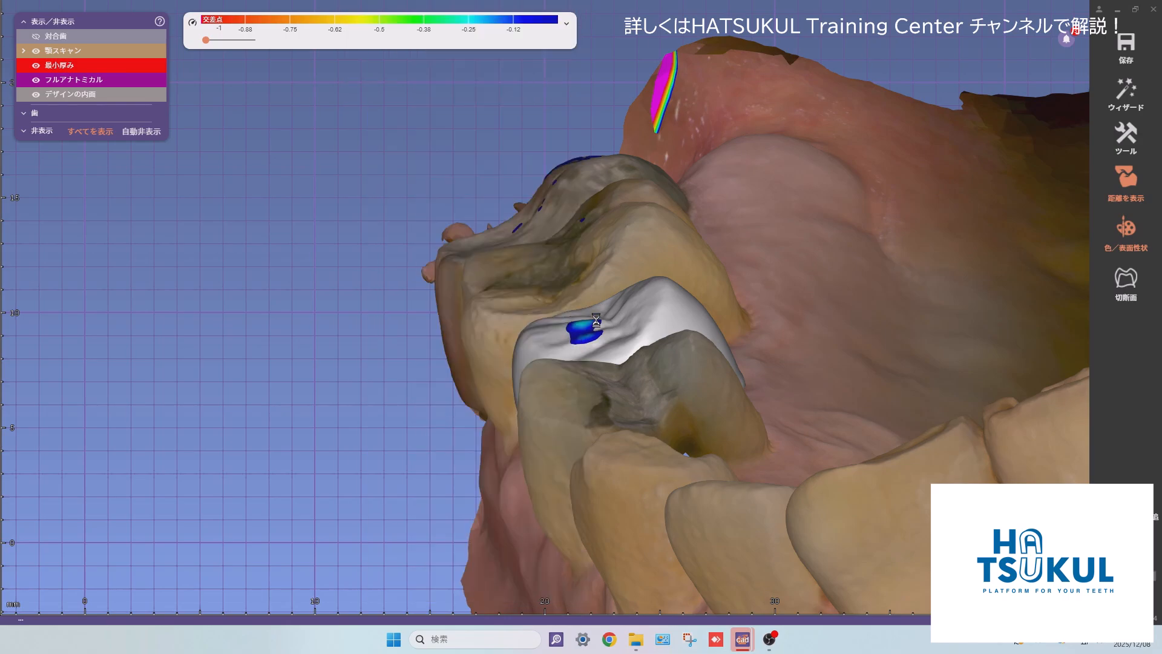
pyautogui.moveTo(596, 287)
pyautogui.mouseDown(button='right')
pyautogui.moveTo(620, 313)
pyautogui.moveTo(601, 309)
pyautogui.mouseUp(button='right')
pyautogui.scroll(5, 601, 308)
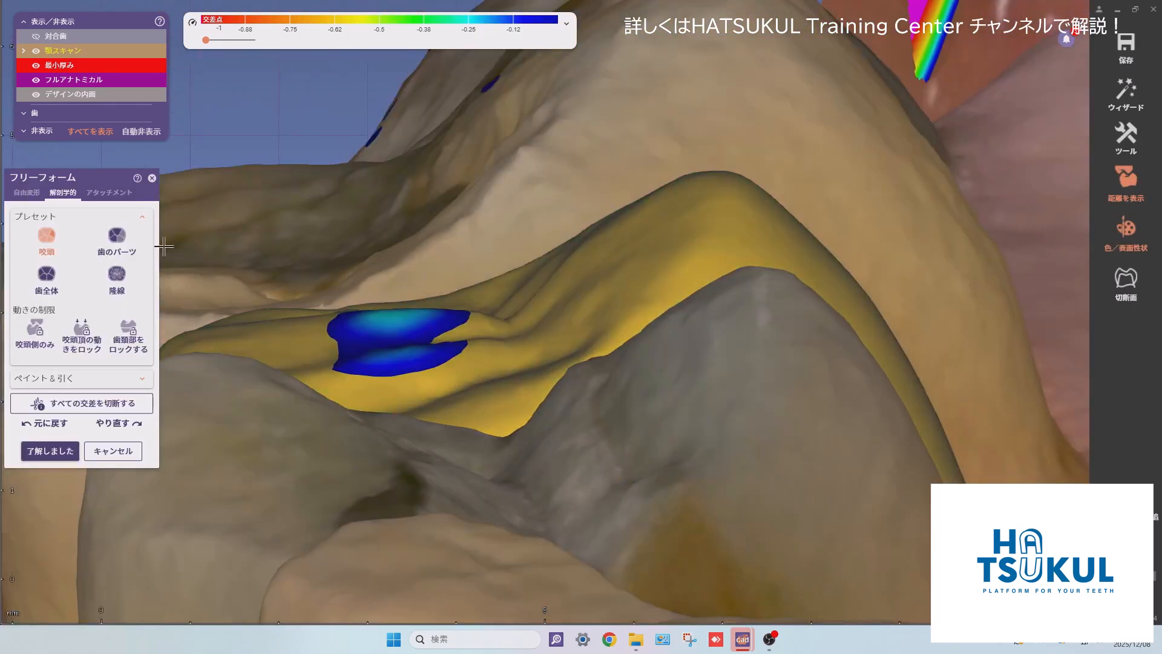
pyautogui.moveTo(423, 247); pyautogui.dragTo(491, 285, button='right')
pyautogui.moveTo(544, 258); pyautogui.dragTo(514, 256, button='right')
pyautogui.moveTo(534, 266); pyautogui.dragTo(528, 255)
pyautogui.moveTo(524, 241); pyautogui.dragTo(439, 266, button='right')
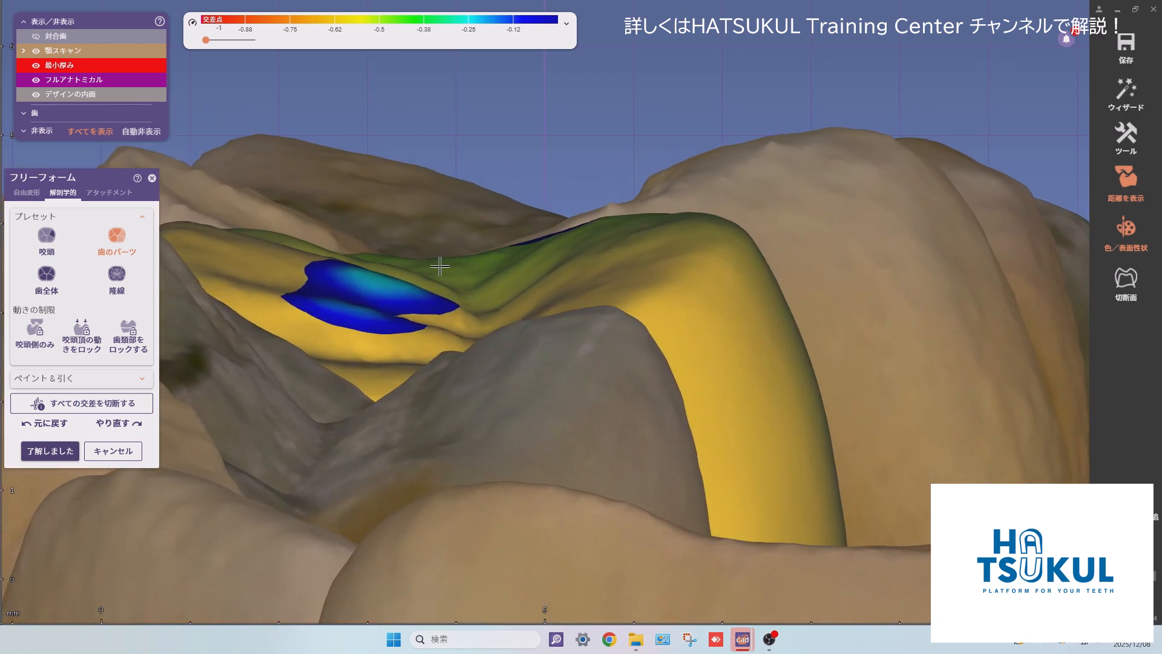
pyautogui.moveTo(520, 253); pyautogui.dragTo(612, 256, button='right')
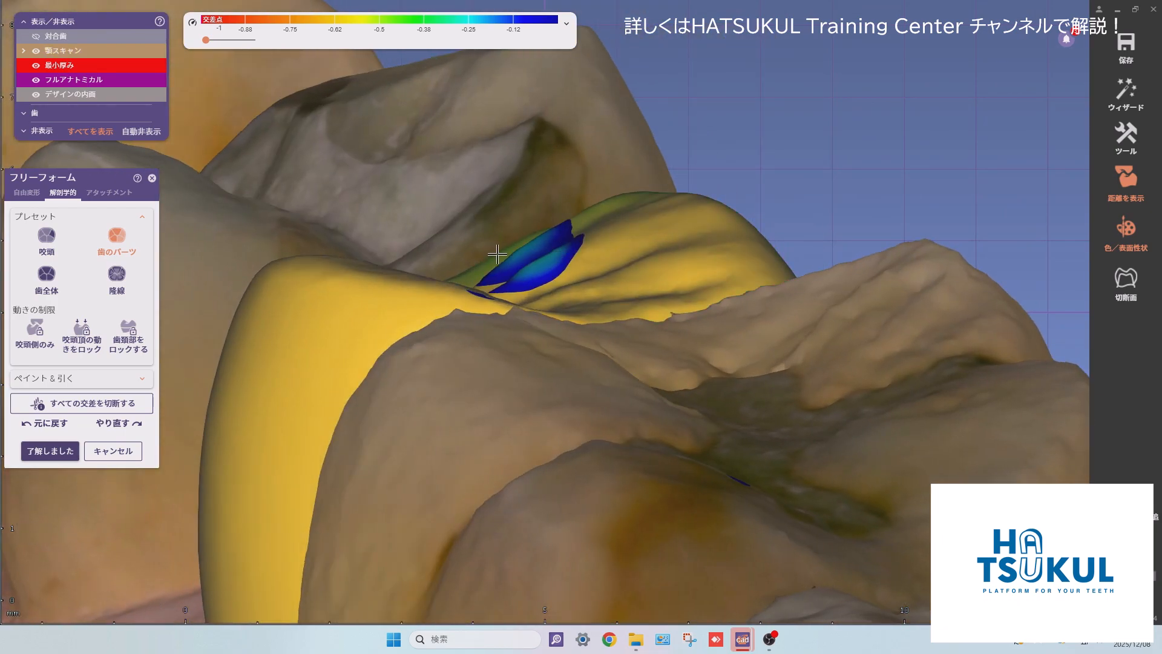
pyautogui.moveTo(497, 248); pyautogui.dragTo(518, 288, button='right')
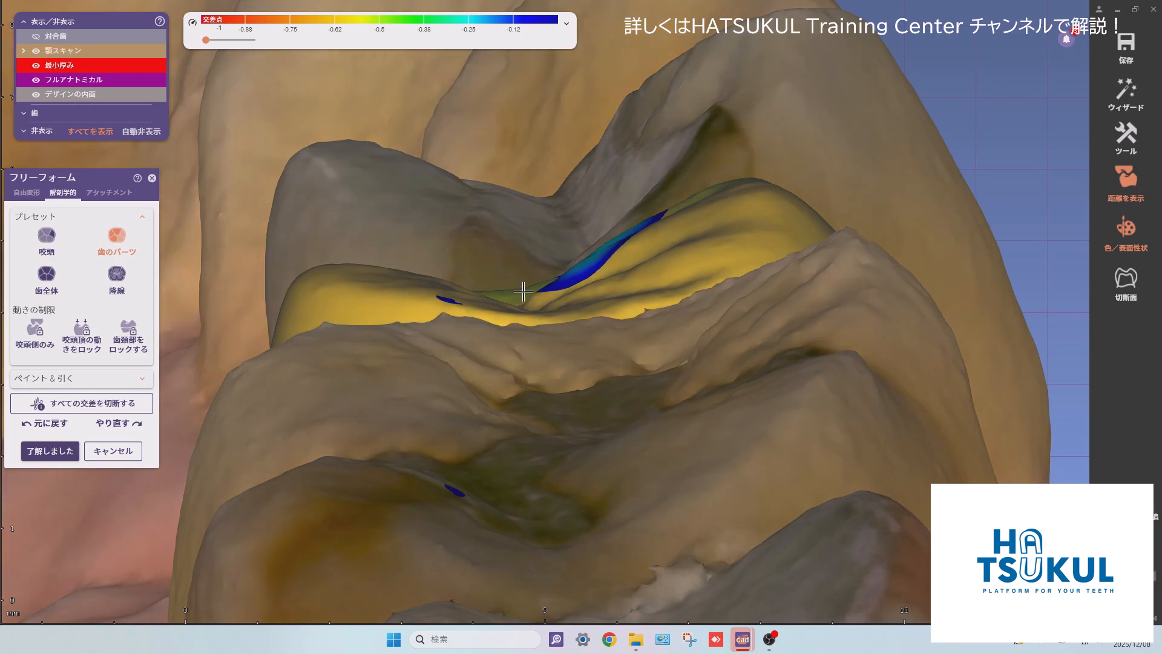
# Hide and restore the crown to compare the neighbouring teeth, and adjust its mesial occlusal portion with the tooth parts preset.
pyautogui.keyDown('ctrl'); pyautogui.middleClick(593, 290); pyautogui.keyUp('ctrl')
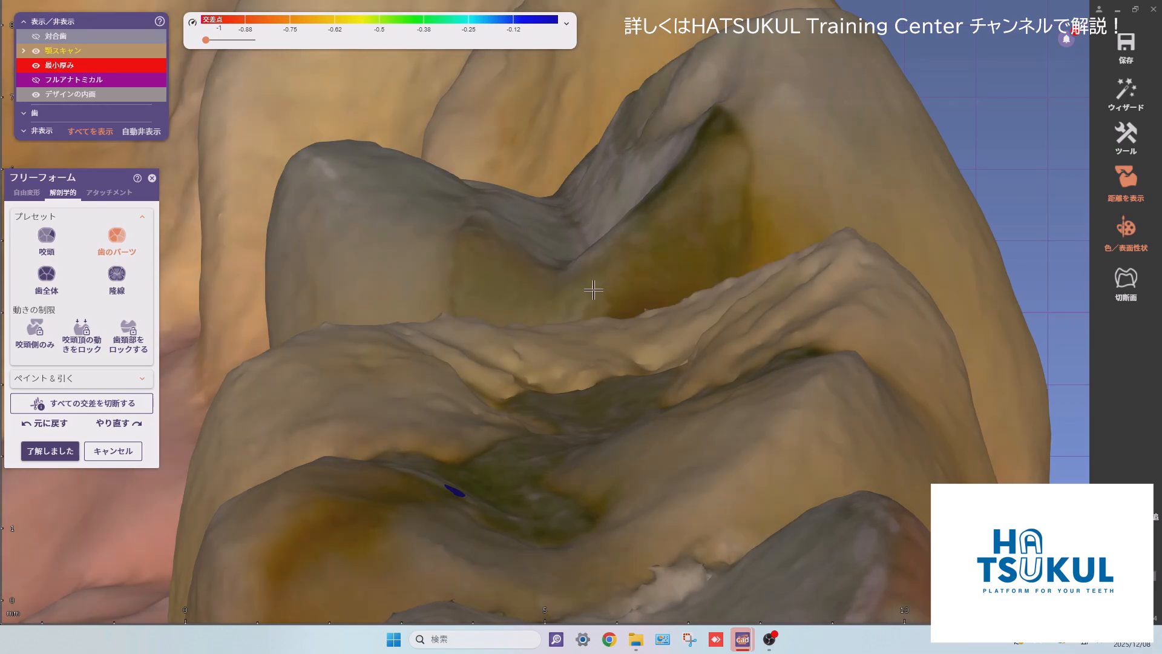
pyautogui.keyDown('ctrl'); pyautogui.keyDown('shift'); pyautogui.middleClick(628, 268); pyautogui.keyUp('shift'); pyautogui.keyUp('ctrl')
pyautogui.moveTo(630, 270); pyautogui.dragTo(647, 308, button='right')
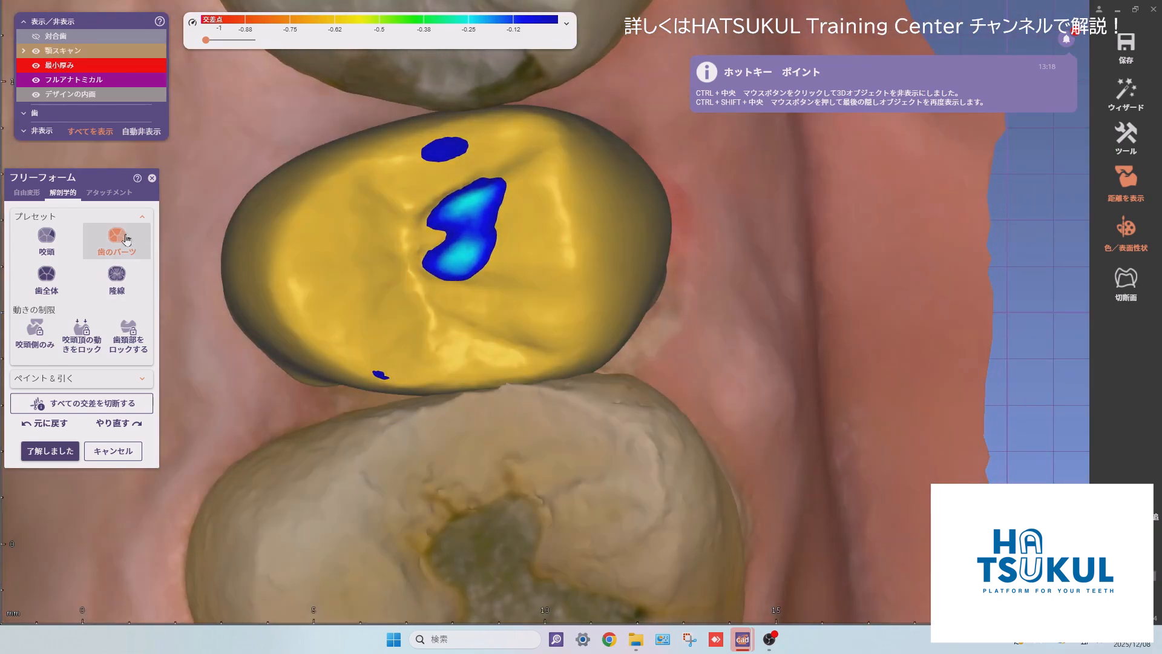
pyautogui.moveTo(420, 130); pyautogui.dragTo(420, 123)
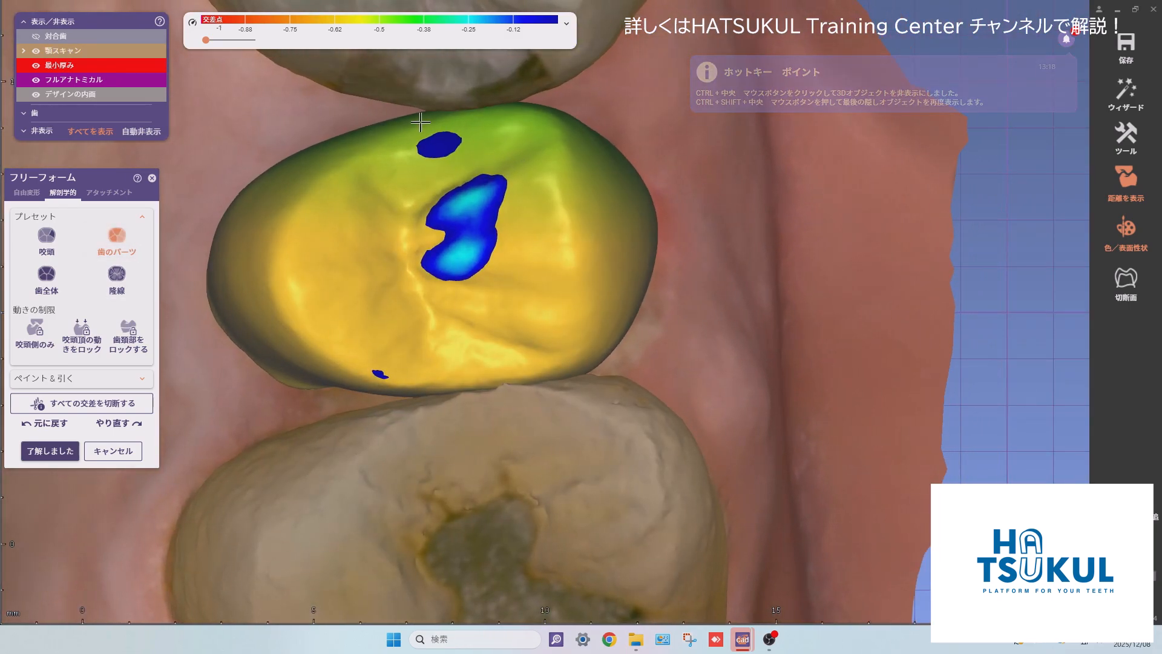
pyautogui.moveTo(422, 119); pyautogui.dragTo(556, 304, button='right')
# Refine individual cusps with the cusp preset to follow the neighbouring teeth, checking the crown's outline from the buccal side.
pyautogui.moveTo(468, 281); pyautogui.dragTo(330, 327, button='right')
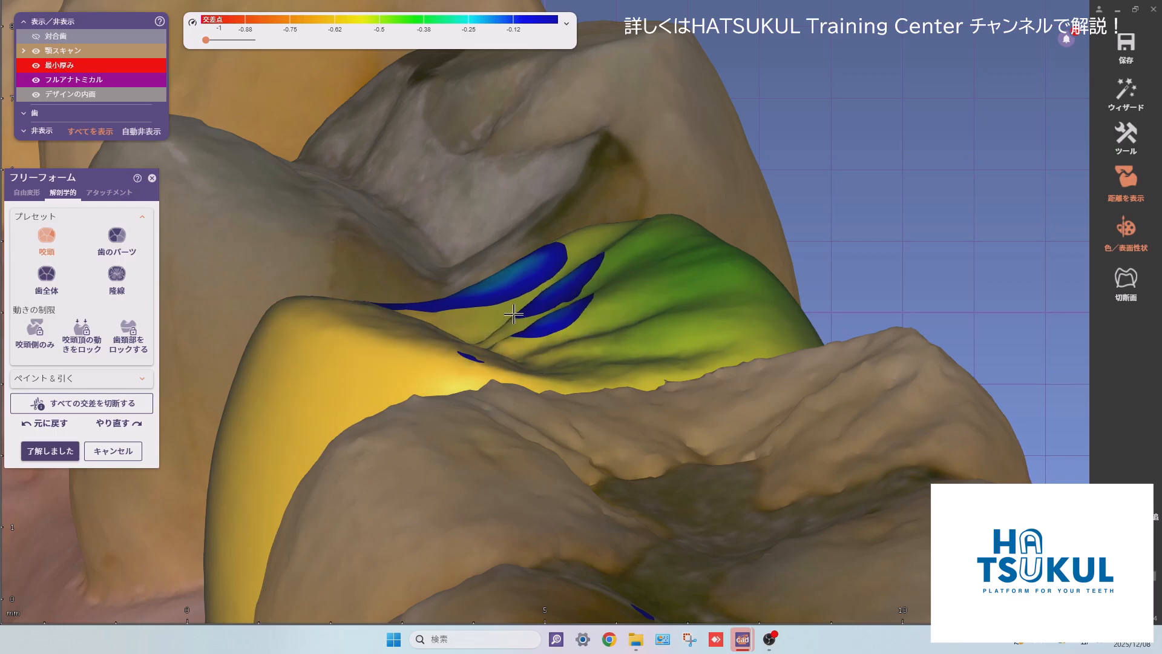
pyautogui.moveTo(489, 320); pyautogui.dragTo(451, 331, button='right')
pyautogui.moveTo(503, 261)
pyautogui.mouseDown(button='right')
pyautogui.moveTo(521, 242)
pyautogui.moveTo(513, 255)
pyautogui.mouseUp(button='right')
pyautogui.moveTo(654, 347); pyautogui.dragTo(637, 295, button='right')
pyautogui.scroll(-3, 636, 294)
pyautogui.scroll(6, 405, 286)
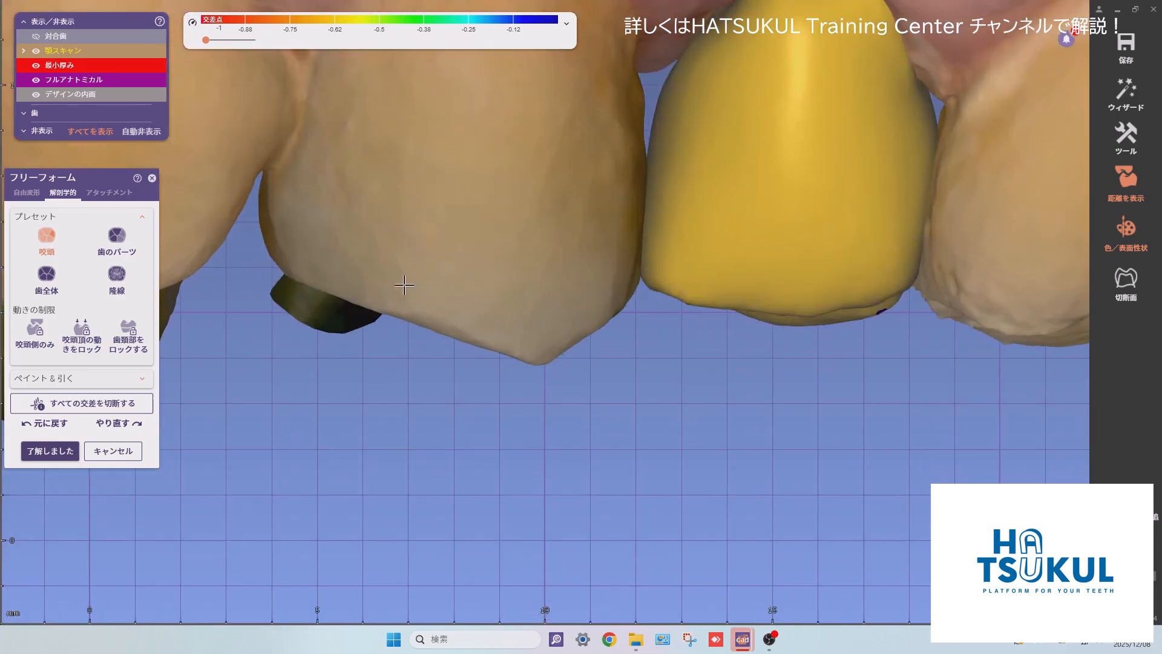
# Adjust the crown's height against the neighbours with the whole tooth preset, and shift its buccal portion with the tooth parts preset.
pyautogui.click(34, 278)
pyautogui.scroll(3, 745, 309)
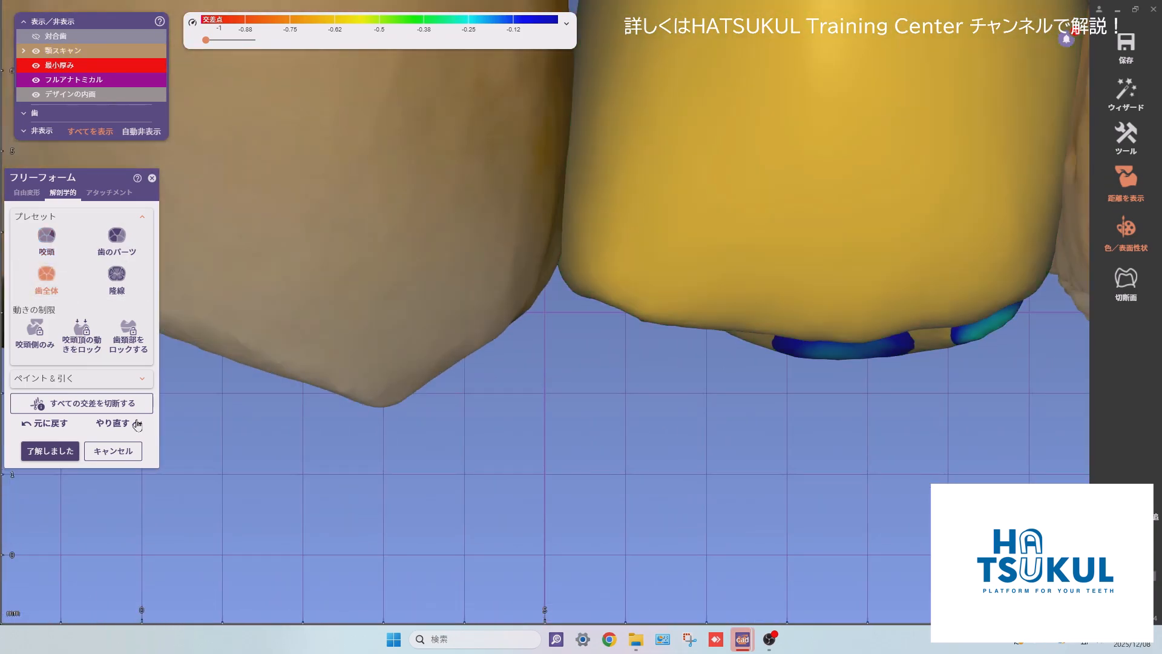
pyautogui.click(137, 241)
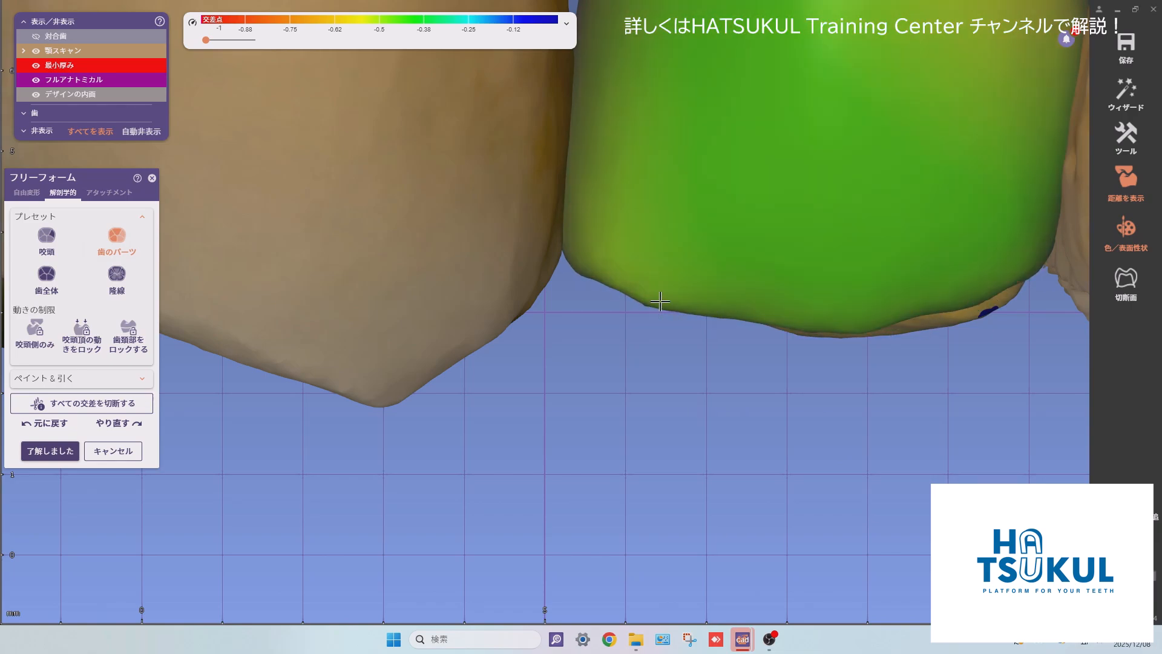
pyautogui.middleClick(781, 316)
pyautogui.scroll(-3, 787, 302)
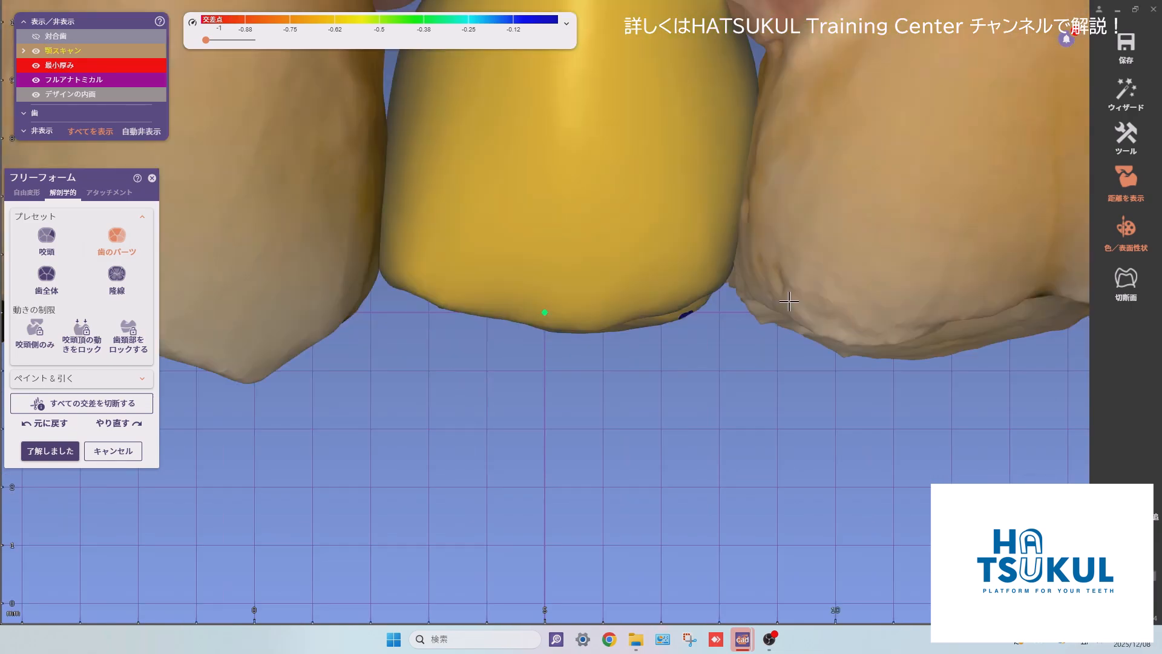
# Fine-tune the crown's occlusal portions and cusps from the occlusal side using the tooth parts and cusp presets.
pyautogui.moveTo(789, 301); pyautogui.dragTo(750, 163, button='right')
pyautogui.scroll(4, 467, 420)
pyautogui.middleClick(534, 454)
pyautogui.moveTo(706, 369)
pyautogui.mouseDown(button='right')
pyautogui.moveTo(726, 372)
pyautogui.moveTo(712, 311)
pyautogui.mouseUp(button='right')
pyautogui.middleClick(618, 323)
pyautogui.moveTo(545, 312); pyautogui.dragTo(627, 314, button='right')
pyautogui.click(68, 236)
pyautogui.scroll(1, 363, 276)
pyautogui.middleClick(513, 308)
# Switch to free mode and smooth the intersection area along the crown's mesial marginal ridge with an enlarged fine brush.
pyautogui.click(31, 195)
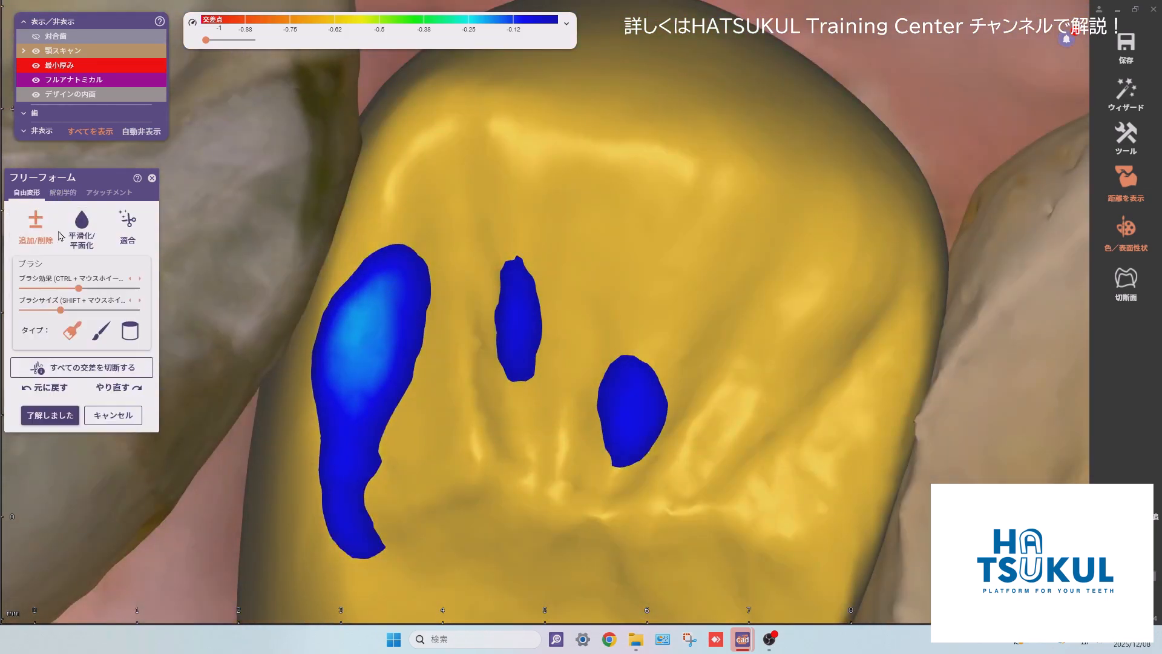
pyautogui.click(89, 222)
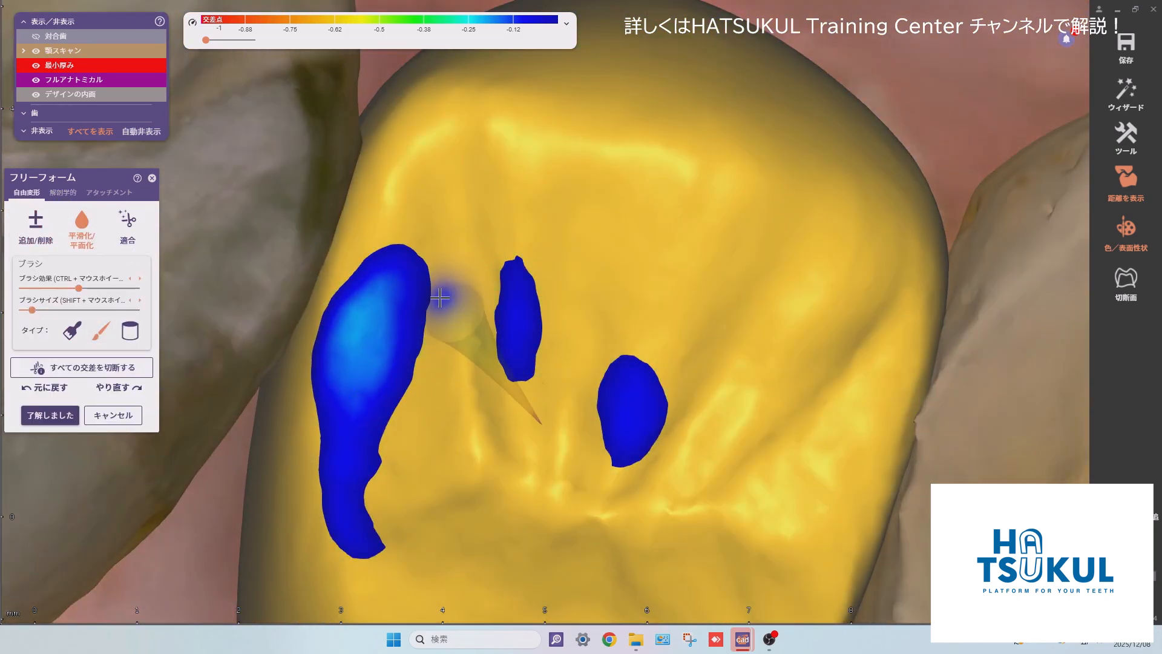
pyautogui.keyDown('shift'); pyautogui.scroll(3, 442, 311); pyautogui.keyUp('shift')
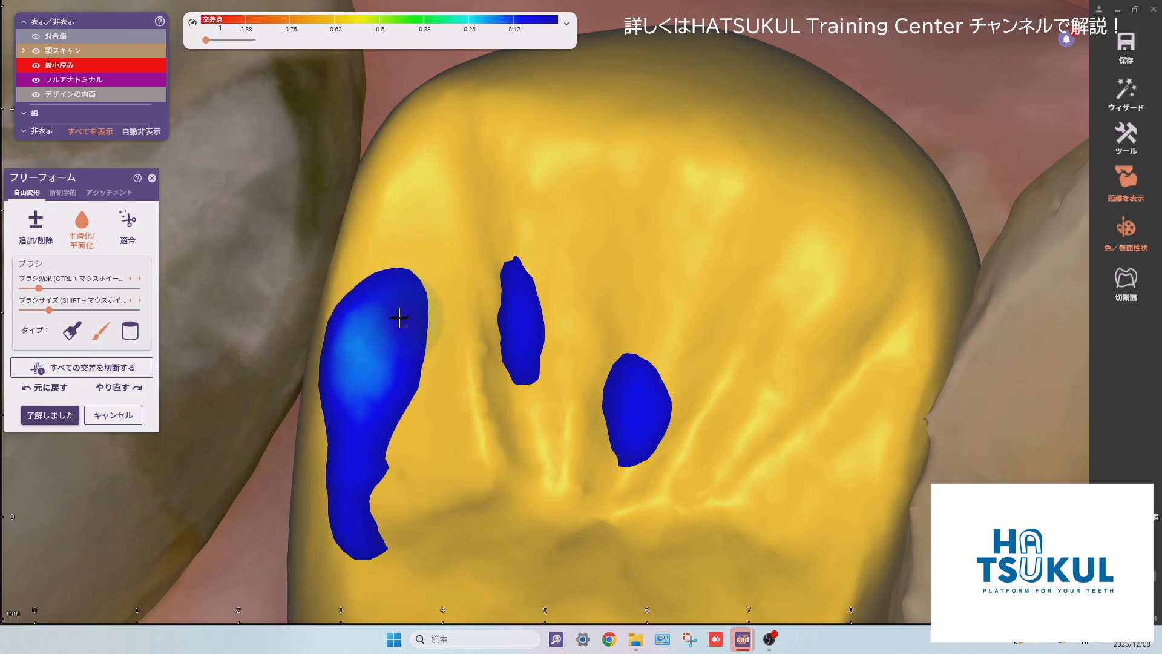
pyautogui.moveTo(377, 344); pyautogui.dragTo(394, 331)
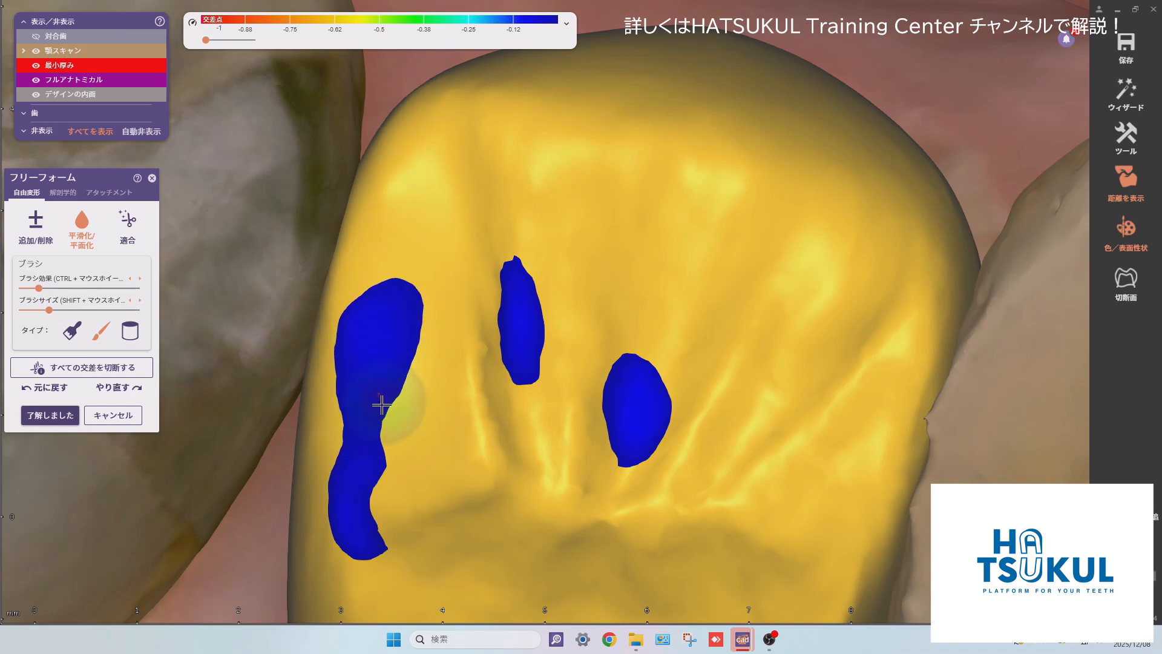
pyautogui.moveTo(382, 405); pyautogui.dragTo(326, 532)
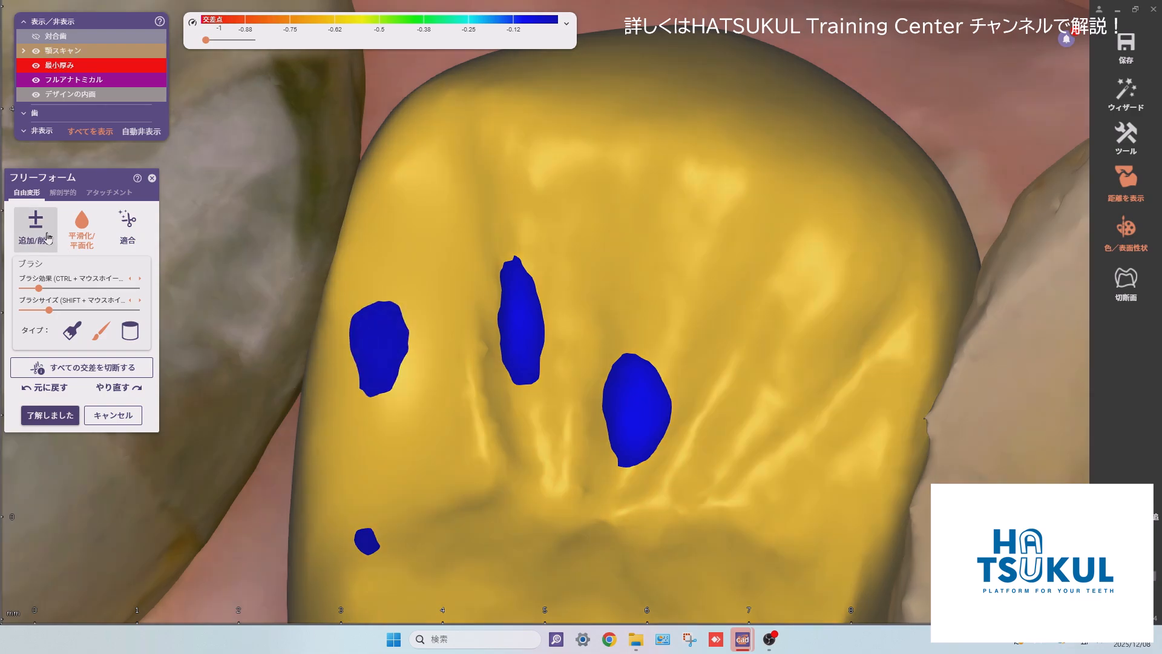
# Adjust the crown's mesial edge with the add/remove tool, using a larger brush with reduced strength.
pyautogui.click(36, 225)
pyautogui.keyDown('shift'); pyautogui.scroll(6, 397, 316); pyautogui.keyUp('shift')
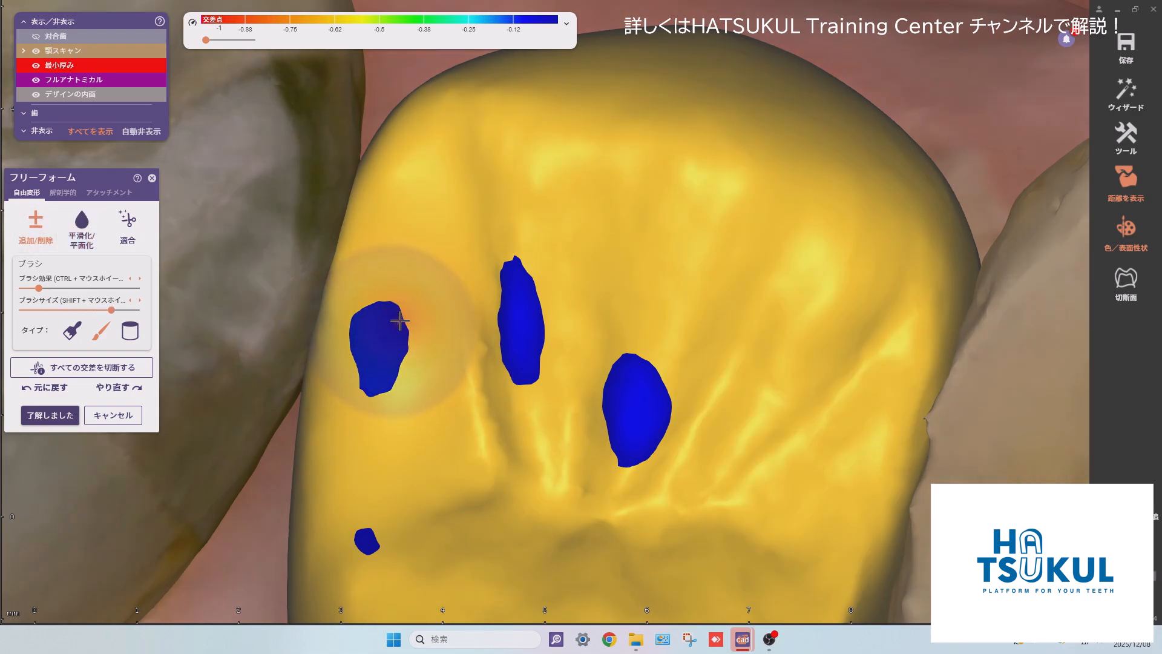
pyautogui.keyDown('ctrl'); pyautogui.scroll(-1, 411, 205); pyautogui.keyUp('ctrl')
pyautogui.moveTo(414, 191)
pyautogui.mouseDown()
pyautogui.moveTo(407, 384)
pyautogui.moveTo(428, 329)
pyautogui.moveTo(448, 441)
pyautogui.moveTo(297, 631)
pyautogui.mouseUp()
pyautogui.moveTo(296, 631); pyautogui.dragTo(588, 437, button='right')
pyautogui.moveTo(580, 296)
pyautogui.mouseDown()
pyautogui.moveTo(532, 433)
pyautogui.moveTo(568, 179)
pyautogui.moveTo(706, 303)
pyautogui.moveTo(628, 438)
pyautogui.moveTo(623, 280)
pyautogui.moveTo(571, 514)
pyautogui.moveTo(651, 293)
pyautogui.mouseUp()
# Hide the jaw scan to isolate the crown, and toggle the crown's transparency to check it against the minimum thickness.
pyautogui.scroll(-3, 669, 307)
pyautogui.scroll(-2, 669, 308)
pyautogui.moveTo(597, 226); pyautogui.dragTo(714, 431, button='right')
pyautogui.press('j')
pyautogui.keyDown('shift'); pyautogui.middleClick(595, 461); pyautogui.keyUp('shift')
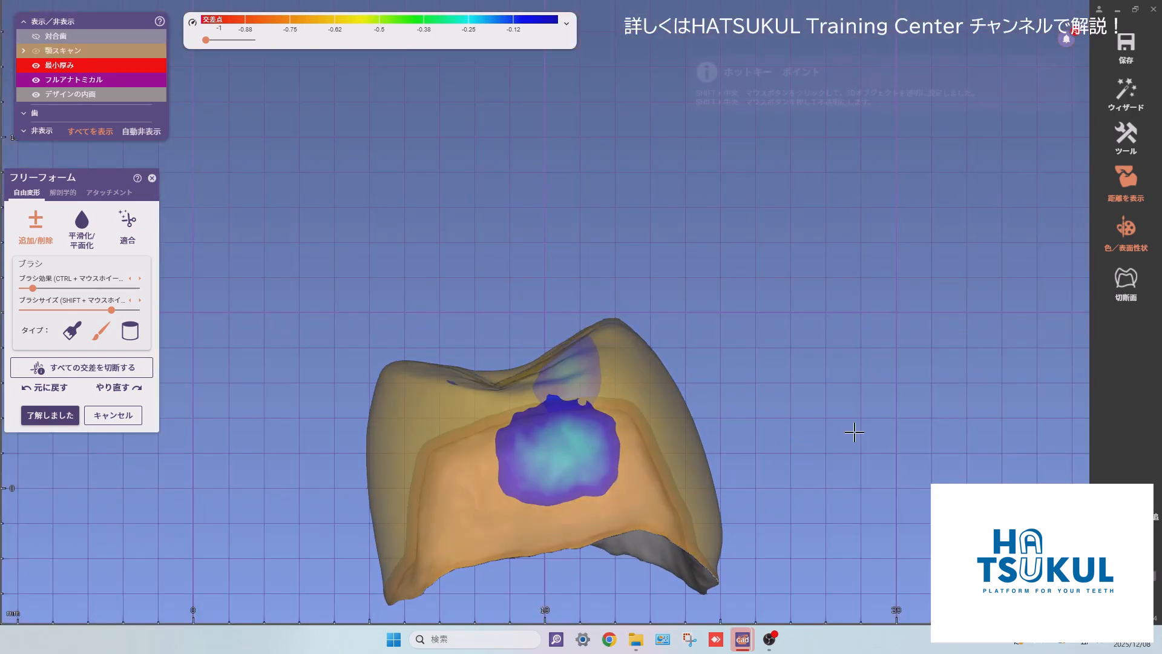
pyautogui.keyDown('shift'); pyautogui.middleClick(627, 434); pyautogui.keyUp('shift')
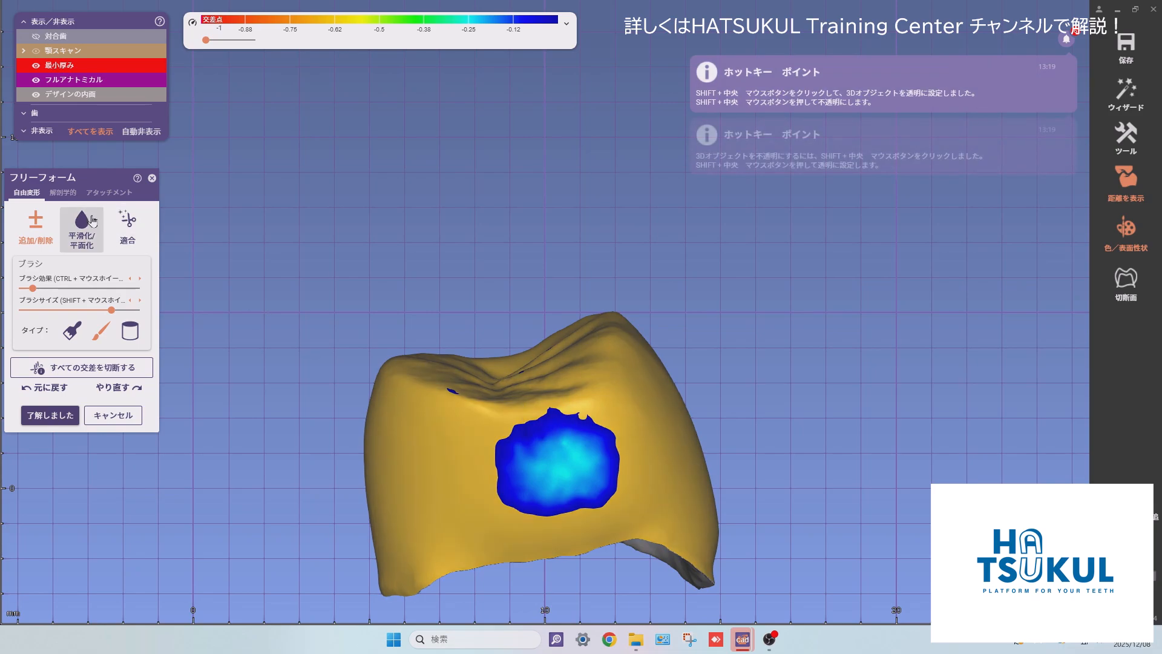
# Smooth the isolated crown's proximal and axial surfaces all around with the broad smoothing brush.
pyautogui.click(70, 331)
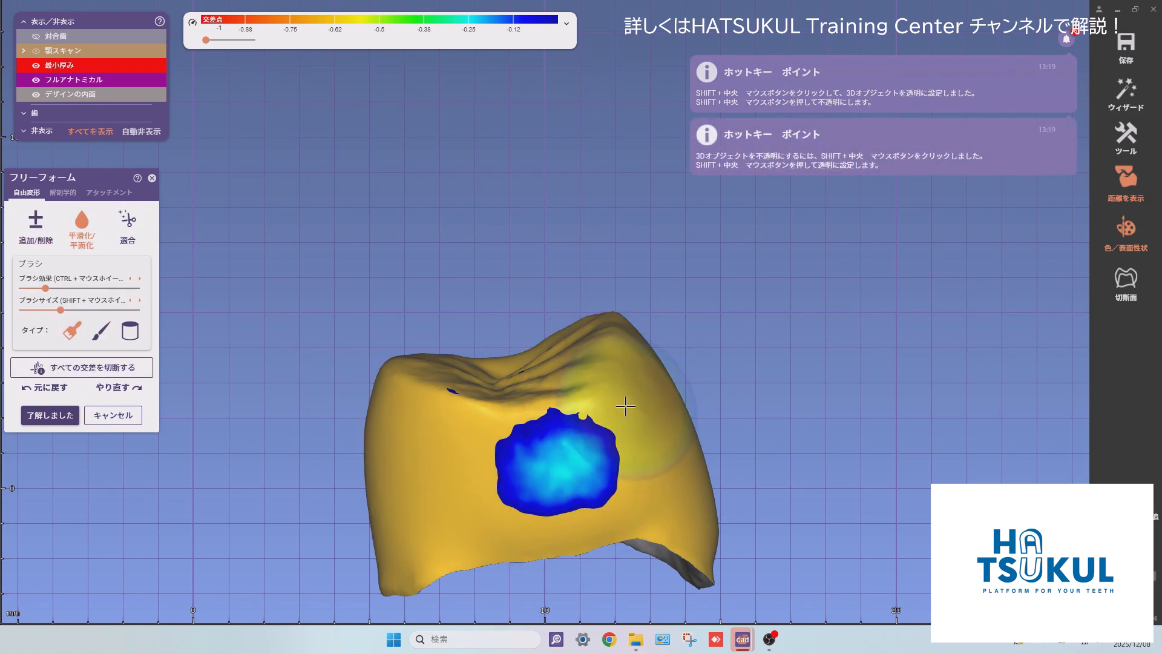
pyautogui.moveTo(625, 407); pyautogui.dragTo(630, 380, button='right')
pyautogui.middleClick(634, 426)
pyautogui.scroll(1, 633, 425)
pyautogui.moveTo(514, 296)
pyautogui.mouseDown()
pyautogui.moveTo(478, 250)
pyautogui.moveTo(419, 324)
pyautogui.moveTo(481, 306)
pyautogui.mouseUp()
pyautogui.moveTo(652, 387); pyautogui.dragTo(388, 388, button='right')
pyautogui.moveTo(747, 431); pyautogui.dragTo(431, 416, button='right')
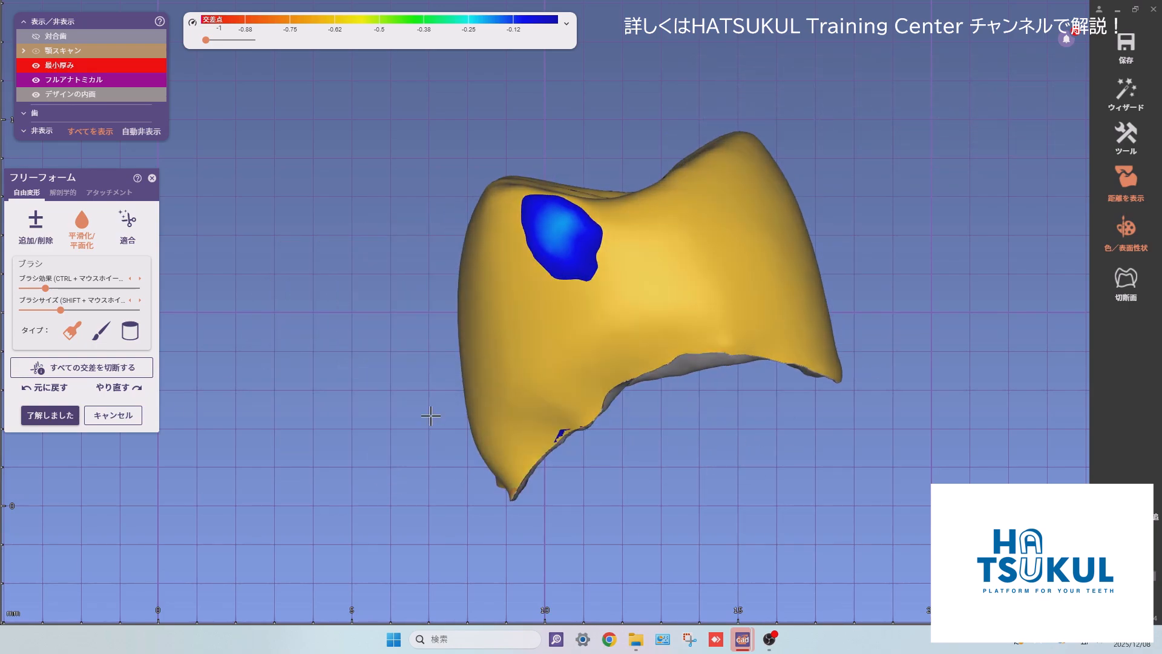
pyautogui.moveTo(649, 324); pyautogui.dragTo(626, 350)
pyautogui.moveTo(510, 494); pyautogui.dragTo(589, 410, button='right')
pyautogui.moveTo(793, 393)
pyautogui.mouseDown(button='right')
pyautogui.moveTo(718, 355)
pyautogui.moveTo(702, 390)
pyautogui.mouseUp(button='right')
pyautogui.moveTo(583, 314); pyautogui.dragTo(216, 259, button='right')
# Reshape the crown's axial surfaces and proximal contact area with the add/remove brush, adapting its size and strength.
pyautogui.keyDown('ctrl'); pyautogui.scroll(4, 778, 273); pyautogui.keyUp('ctrl')
pyautogui.keyDown('shift'); pyautogui.scroll(4, 794, 278); pyautogui.keyUp('shift')
pyautogui.keyDown('ctrl'); pyautogui.scroll(-2, 788, 272); pyautogui.keyUp('ctrl')
pyautogui.middleClick(788, 272)
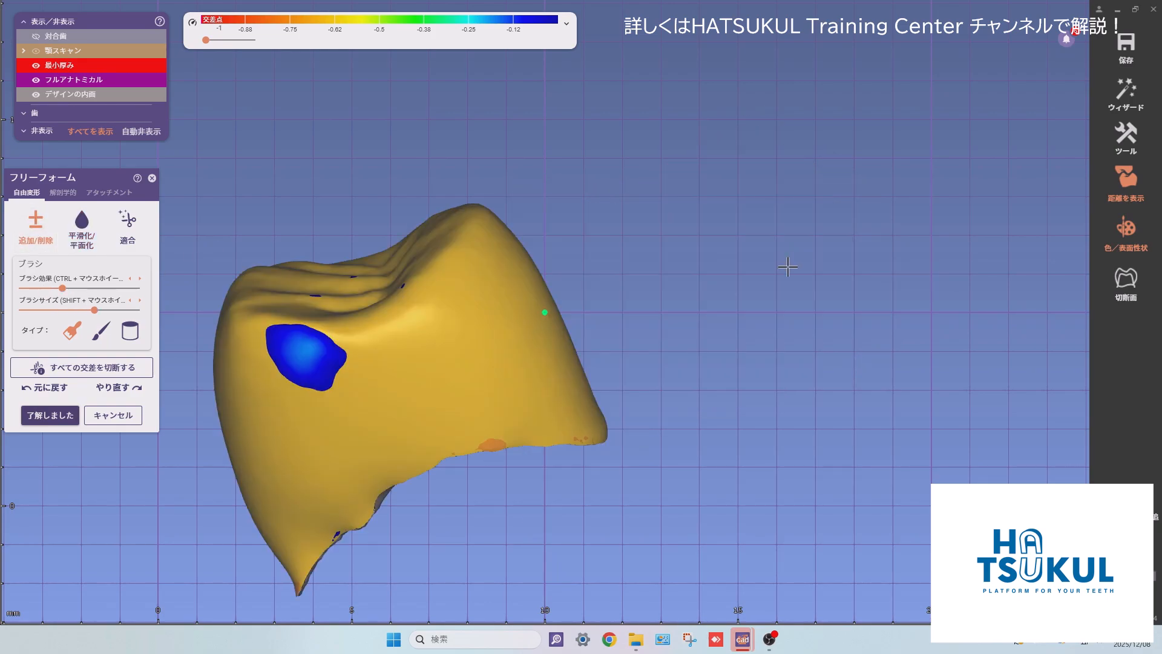
pyautogui.moveTo(551, 333); pyautogui.dragTo(568, 314, button='right')
pyautogui.keyDown('shift'); pyautogui.scroll(-2, 569, 314); pyautogui.keyUp('shift')
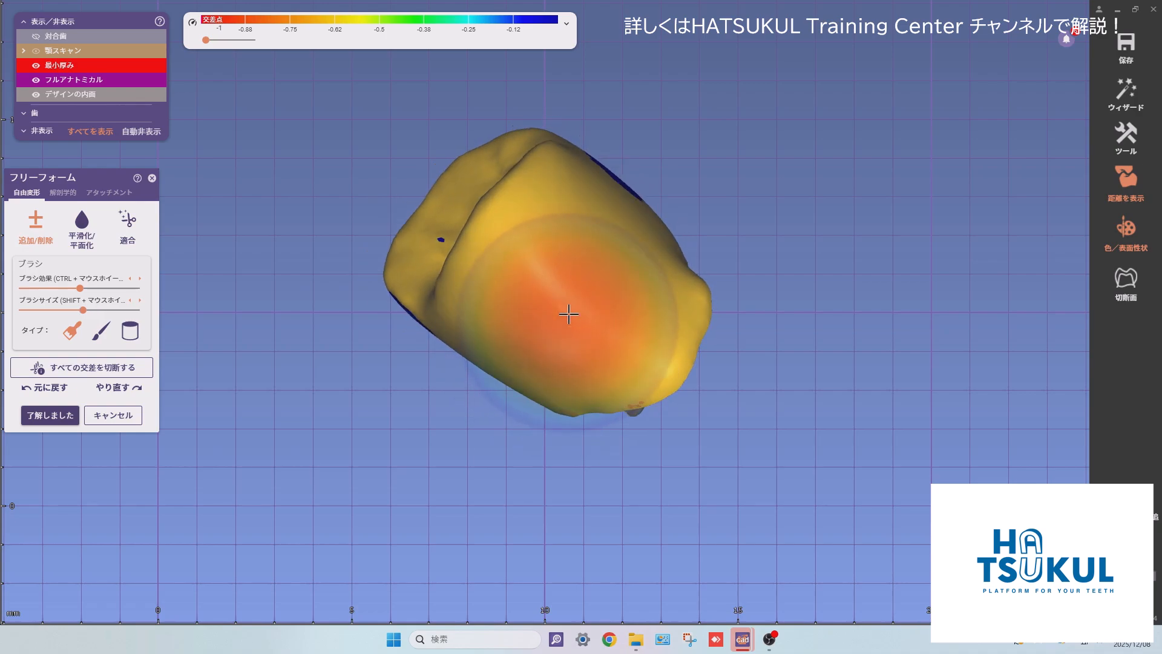
pyautogui.moveTo(539, 236); pyautogui.dragTo(750, 198, button='right')
pyautogui.moveTo(774, 341)
pyautogui.mouseDown(button='right')
pyautogui.moveTo(786, 337)
pyautogui.moveTo(755, 337)
pyautogui.mouseUp(button='right')
pyautogui.keyDown('shift'); pyautogui.scroll(-2, 674, 291); pyautogui.keyUp('shift')
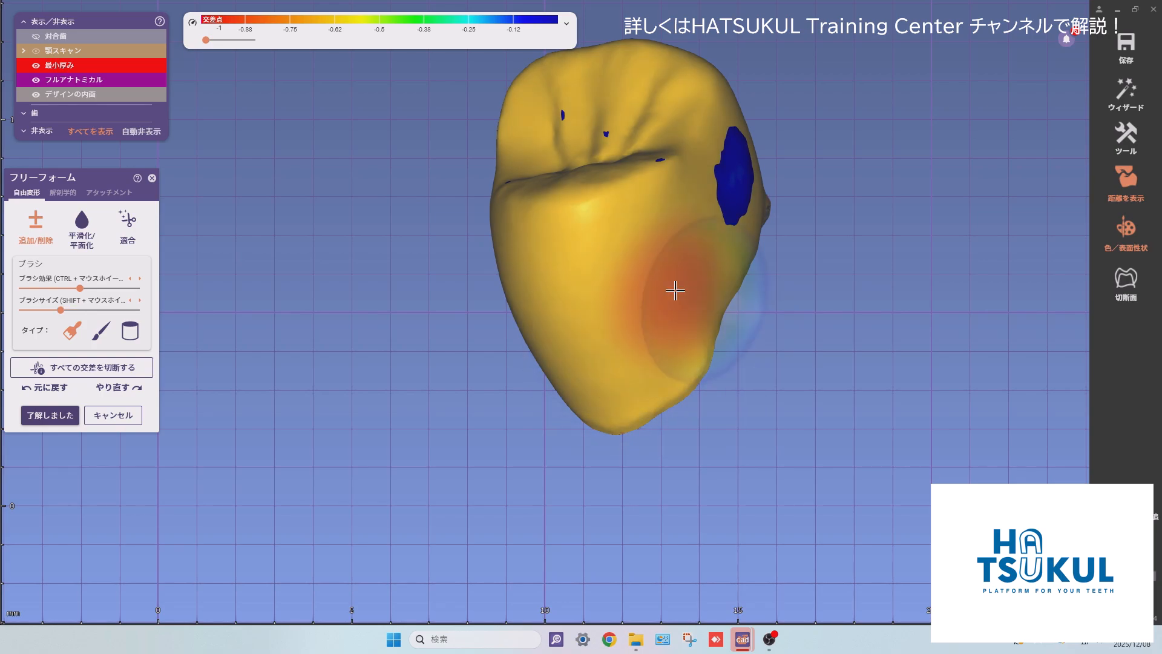
pyautogui.scroll(1, 670, 299)
pyautogui.moveTo(675, 280)
pyautogui.mouseDown(button='right')
pyautogui.moveTo(662, 315)
pyautogui.moveTo(521, 397)
pyautogui.moveTo(669, 200)
pyautogui.mouseUp(button='right')
pyautogui.keyDown('ctrl'); pyautogui.scroll(1, 527, 397); pyautogui.keyUp('ctrl')
pyautogui.moveTo(636, 264); pyautogui.dragTo(627, 311, button='right')
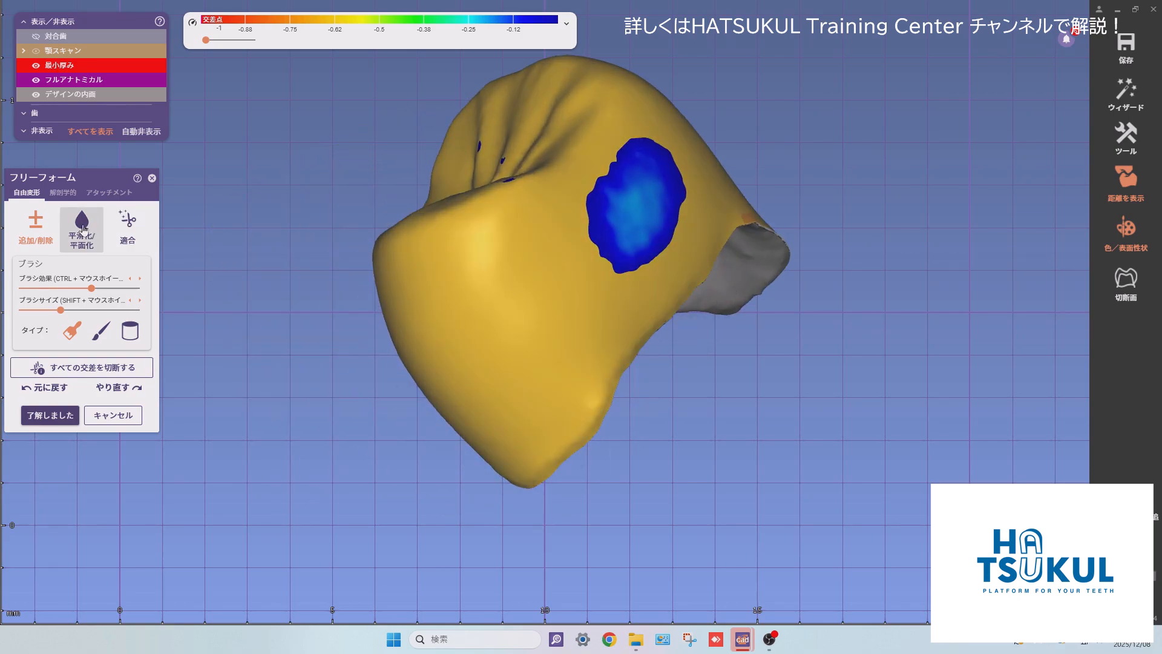
# Smooth the reshaped axial walls of the isolated crown down to the margin with a slightly smaller broad brush.
pyautogui.moveTo(709, 338); pyautogui.dragTo(701, 356, button='right')
pyautogui.moveTo(462, 475); pyautogui.dragTo(664, 358, button='right')
pyautogui.moveTo(475, 452)
pyautogui.mouseDown(button='right')
pyautogui.moveTo(545, 371)
pyautogui.moveTo(539, 363)
pyautogui.moveTo(636, 408)
pyautogui.mouseUp(button='right')
pyautogui.moveTo(400, 363); pyautogui.dragTo(426, 360, button='right')
pyautogui.scroll(-2, 390, 363)
pyautogui.middleClick(409, 358)
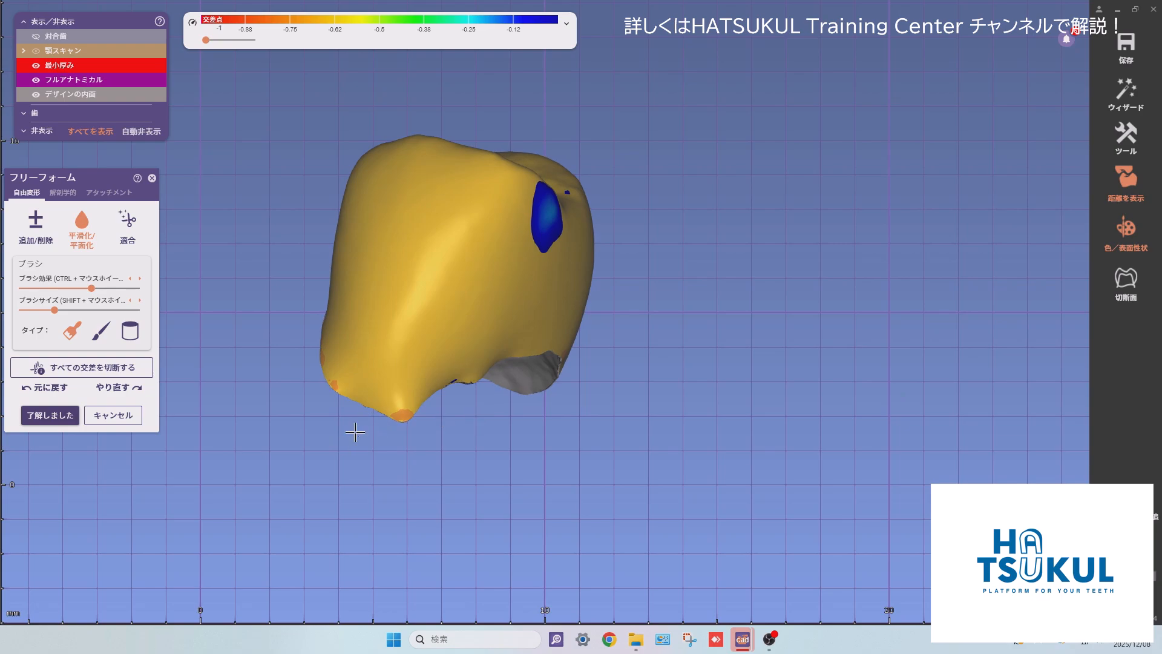
# Show the jaw scan again and sculpt ridges and grooves on the crown's buccal surface with a small add/remove brush.
pyautogui.press('j')
pyautogui.moveTo(505, 331)
pyautogui.mouseDown(button='right')
pyautogui.moveTo(463, 329)
pyautogui.moveTo(524, 330)
pyautogui.mouseUp(button='right')
pyautogui.keyDown('shift'); pyautogui.scroll(-3, 351, 471); pyautogui.keyUp('shift')
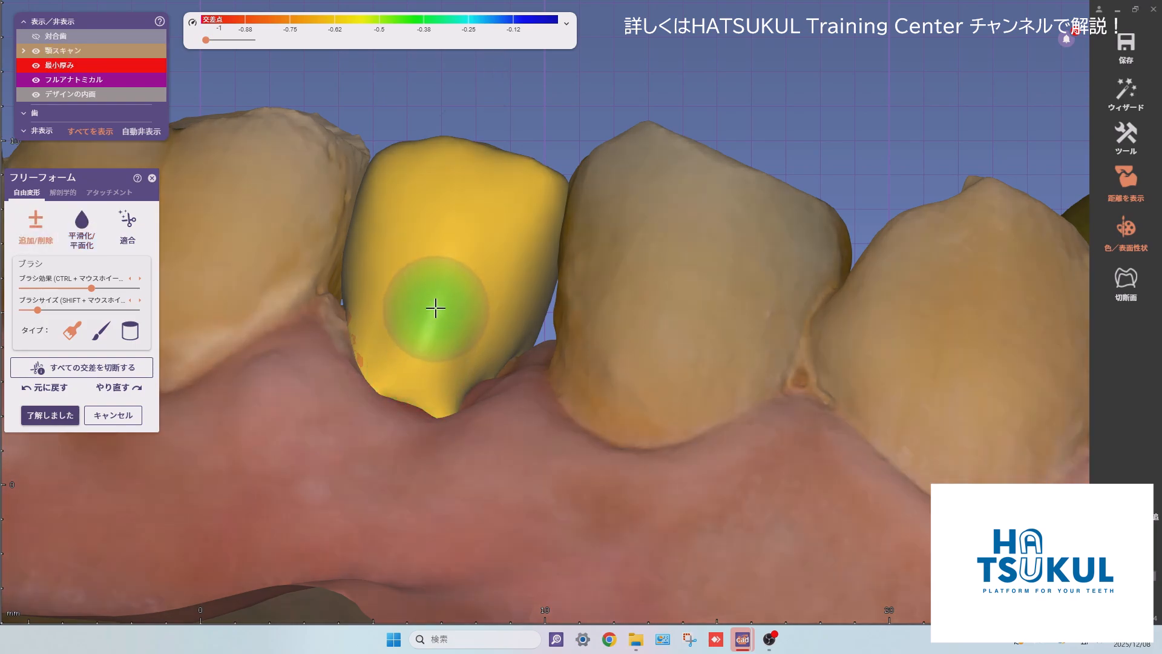
pyautogui.moveTo(447, 225)
pyautogui.mouseDown(button='right')
pyautogui.moveTo(436, 224)
pyautogui.moveTo(448, 278)
pyautogui.moveTo(472, 283)
pyautogui.moveTo(530, 109)
pyautogui.moveTo(467, 143)
pyautogui.moveTo(514, 160)
pyautogui.moveTo(474, 300)
pyautogui.mouseUp(button='right')
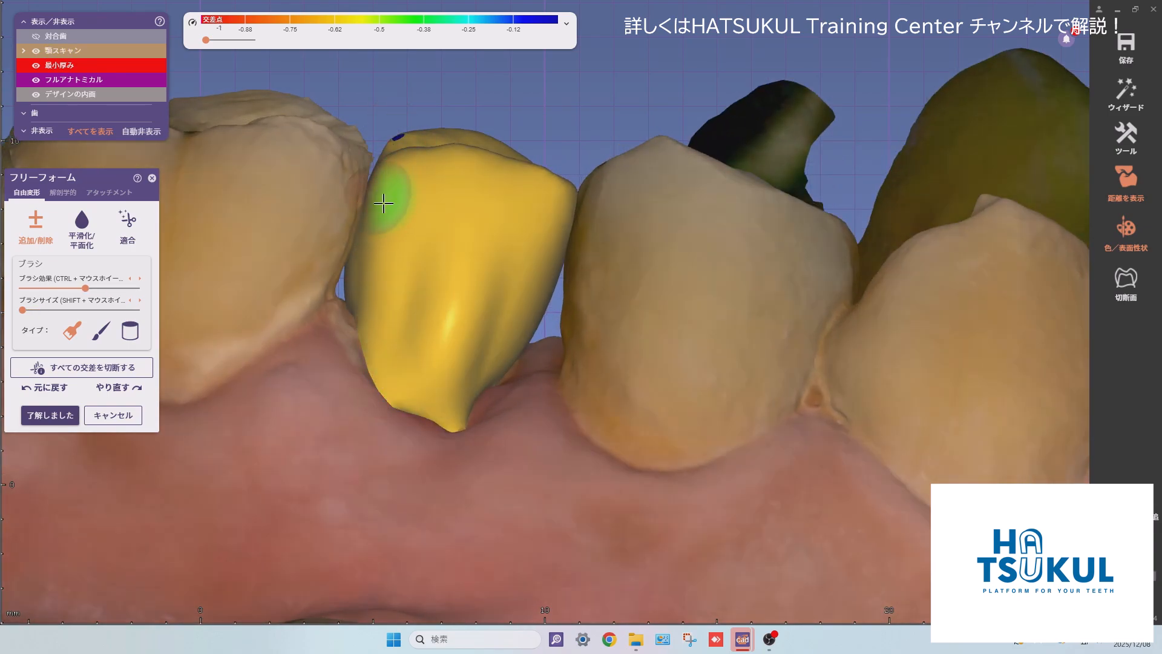
pyautogui.moveTo(391, 309); pyautogui.dragTo(448, 357, button='right')
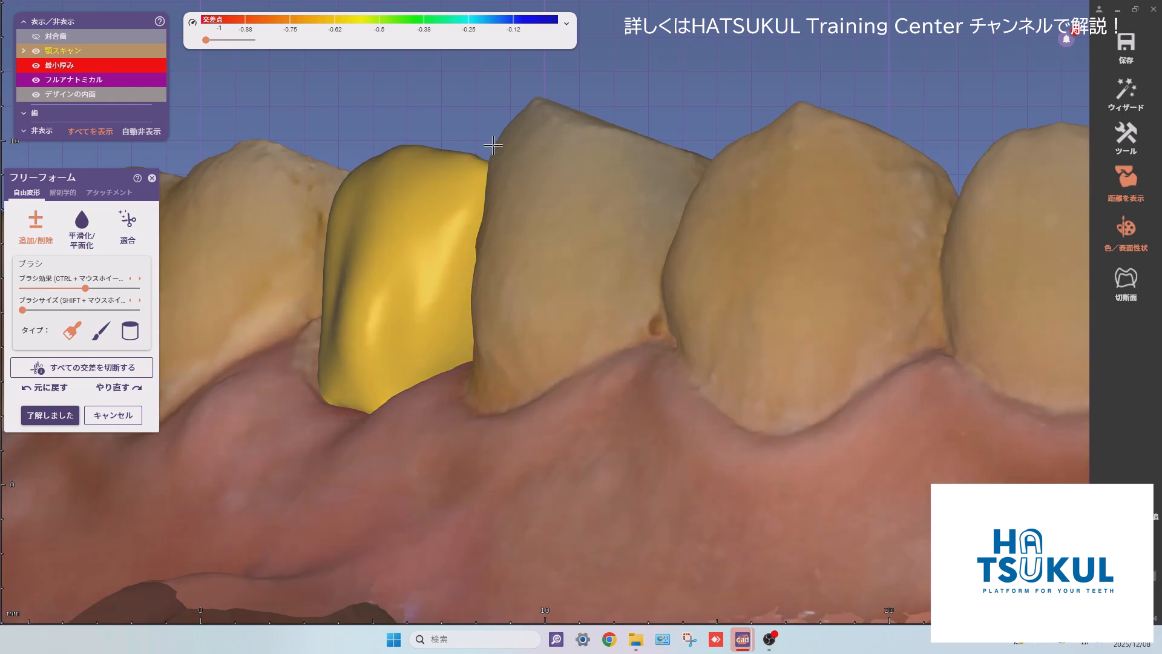
pyautogui.moveTo(455, 261); pyautogui.dragTo(516, 186, button='right')
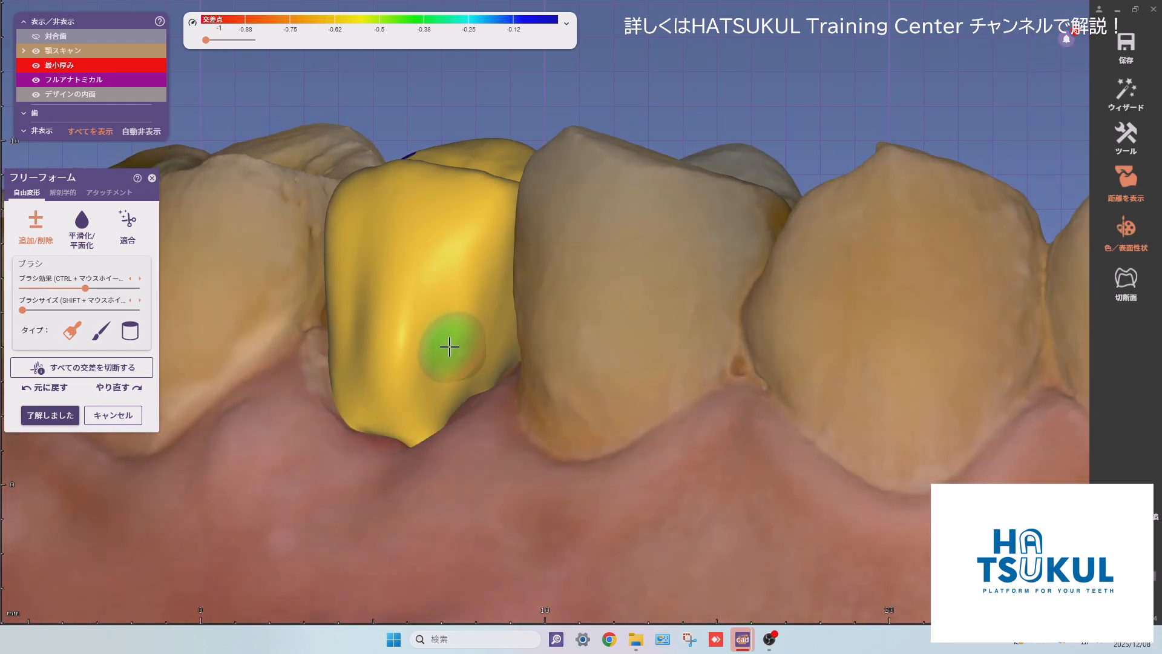
pyautogui.moveTo(424, 374); pyautogui.dragTo(463, 215, button='right')
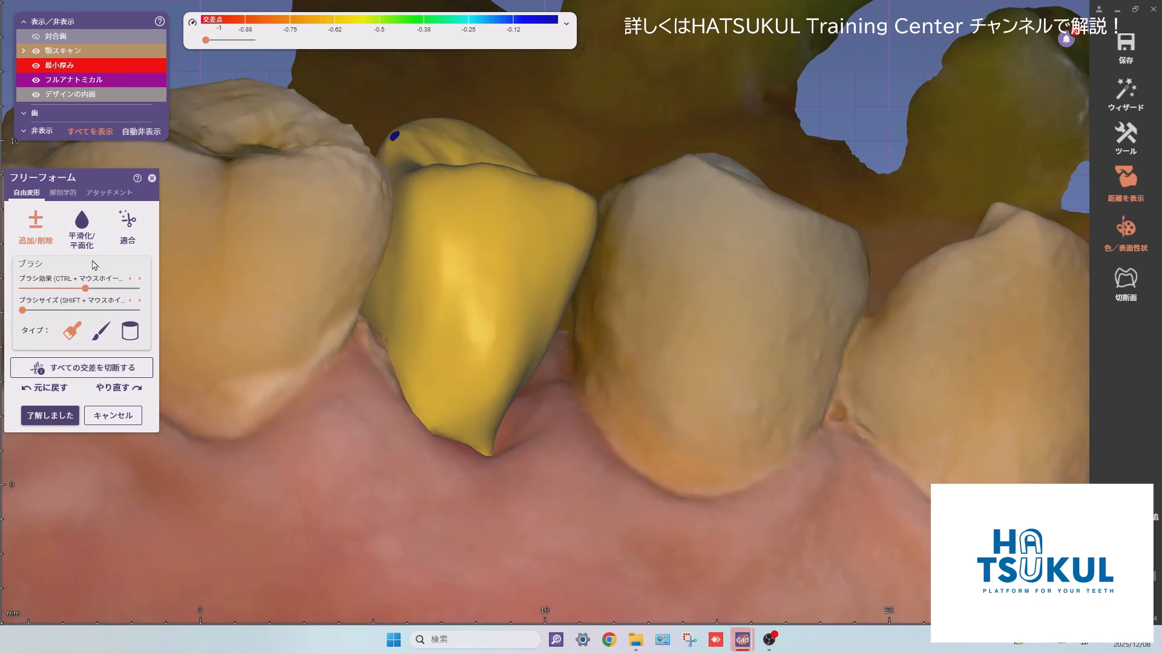
# Smooth the sculpted buccal surface of the crown with the smallest broad brush to blend it with the neighbouring teeth.
pyautogui.click(86, 235)
pyautogui.scroll(1, 407, 378)
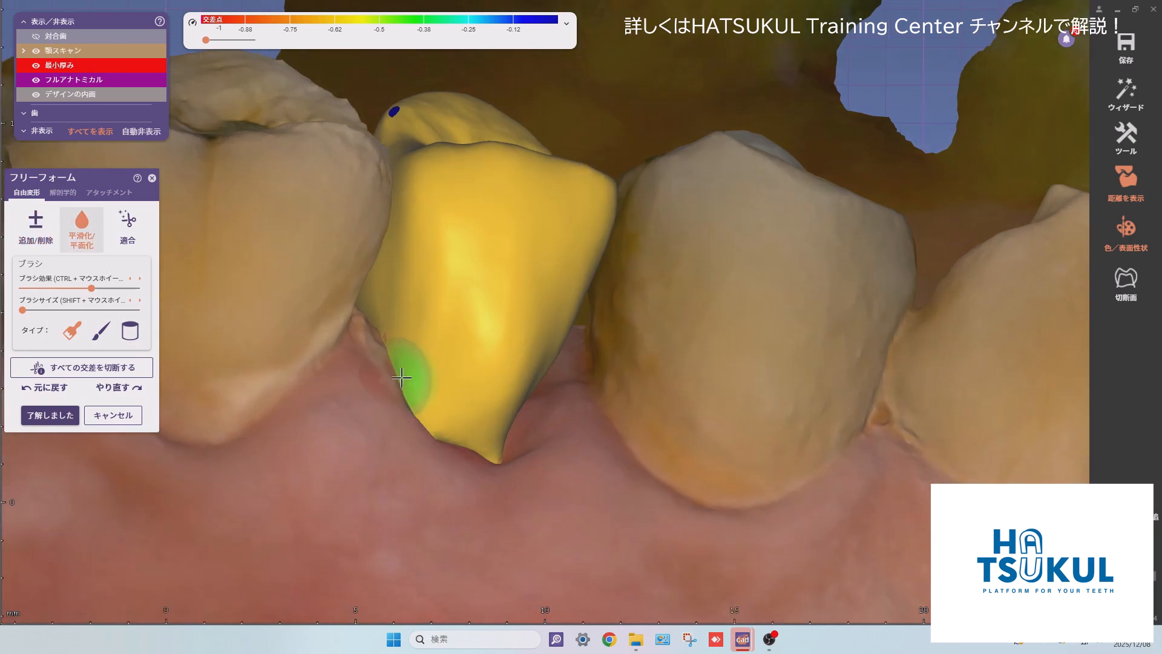
pyautogui.moveTo(407, 378); pyautogui.dragTo(463, 189, button='right')
pyautogui.moveTo(415, 256); pyautogui.dragTo(417, 354, button='right')
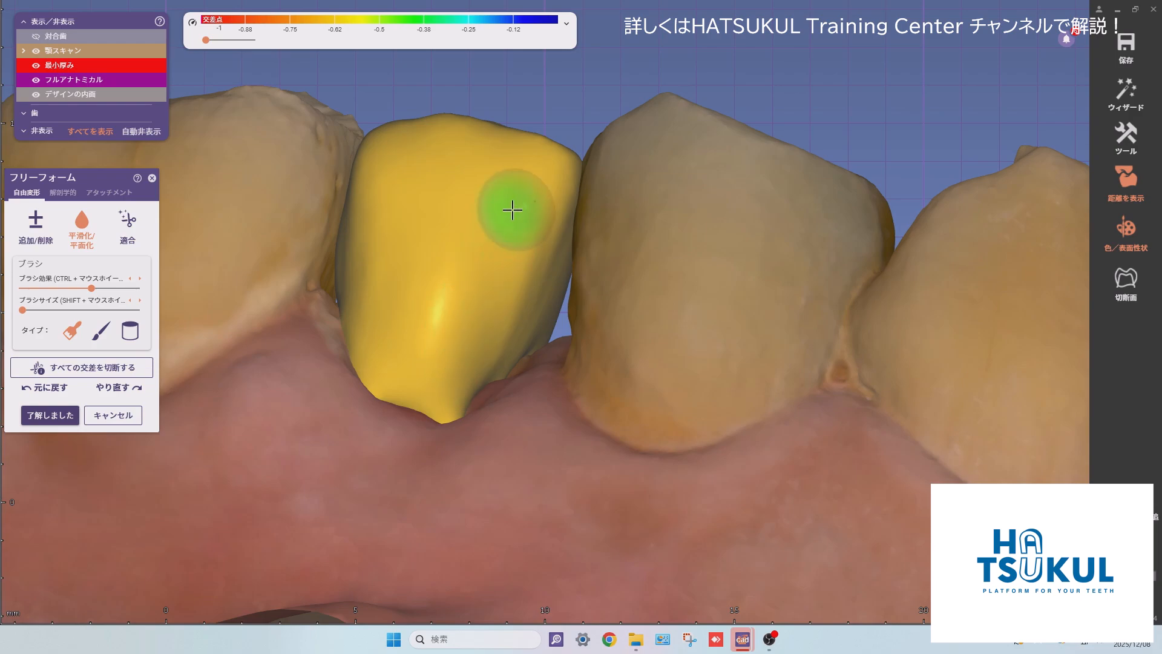
# Refine the crown's buccal surface contours with the smallest broad add/remove brush.
pyautogui.moveTo(489, 312); pyautogui.dragTo(423, 435, button='right')
pyautogui.moveTo(394, 343)
pyautogui.mouseDown(button='right')
pyautogui.moveTo(450, 349)
pyautogui.moveTo(463, 315)
pyautogui.moveTo(481, 325)
pyautogui.moveTo(473, 340)
pyautogui.mouseUp(button='right')
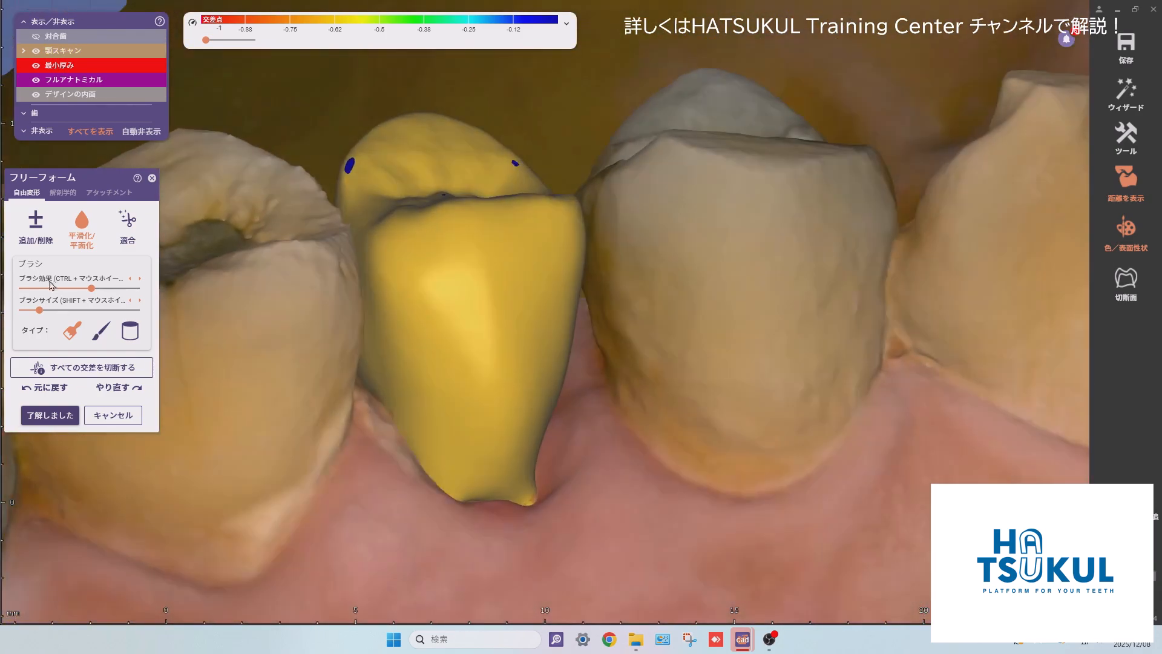
pyautogui.click(38, 231)
pyautogui.moveTo(455, 276); pyautogui.dragTo(426, 335, button='right')
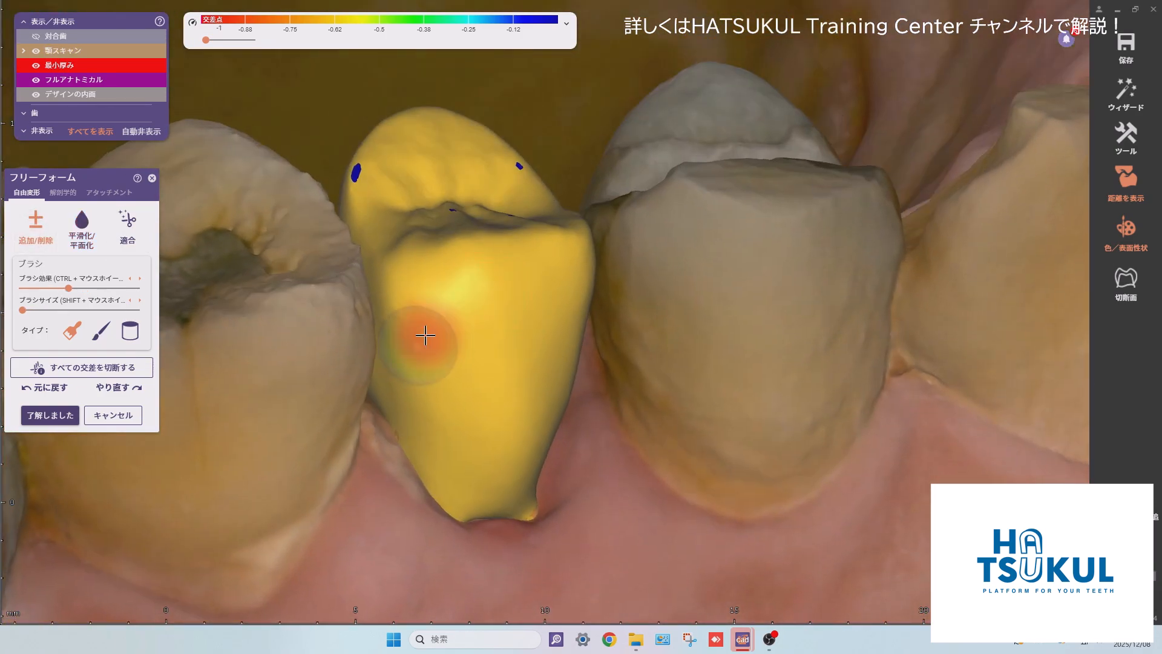
pyautogui.moveTo(457, 477); pyautogui.dragTo(483, 331, button='right')
pyautogui.moveTo(544, 466); pyautogui.dragTo(459, 265, button='right')
pyautogui.moveTo(556, 364); pyautogui.dragTo(466, 260, button='right')
# Smooth the refined buccal surface down toward the margin with the smallest broad smoothing brush.
pyautogui.click(83, 230)
pyautogui.moveTo(463, 302); pyautogui.dragTo(436, 306, button='right')
pyautogui.moveTo(428, 381); pyautogui.dragTo(446, 383, button='right')
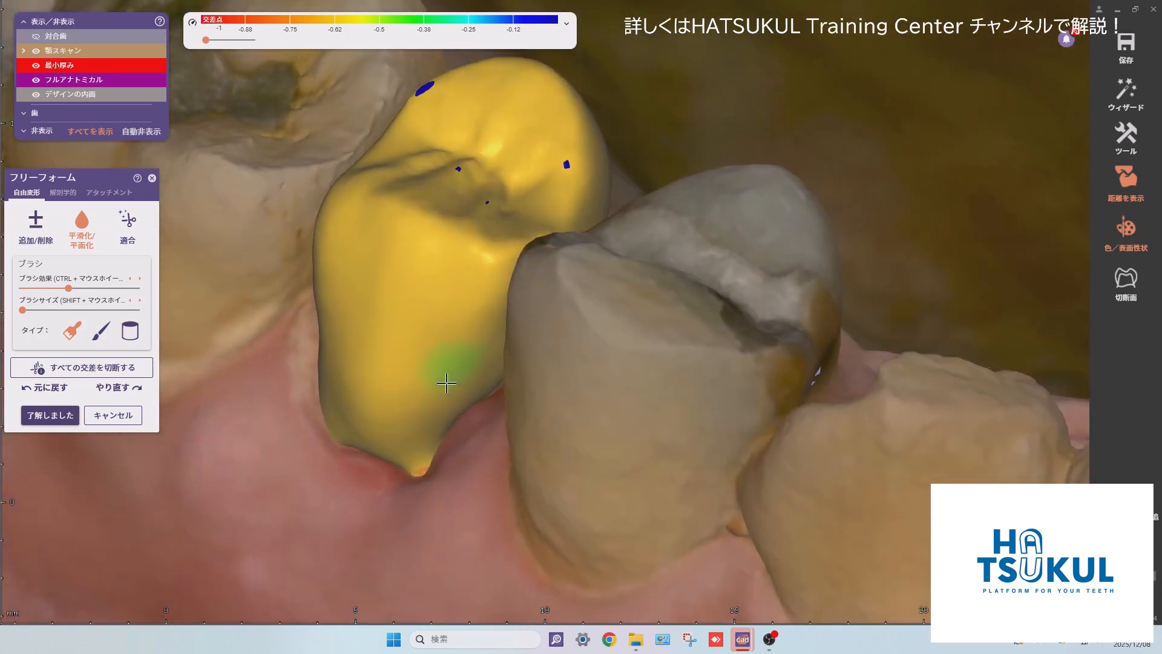
pyautogui.moveTo(467, 467); pyautogui.dragTo(472, 455, button='right')
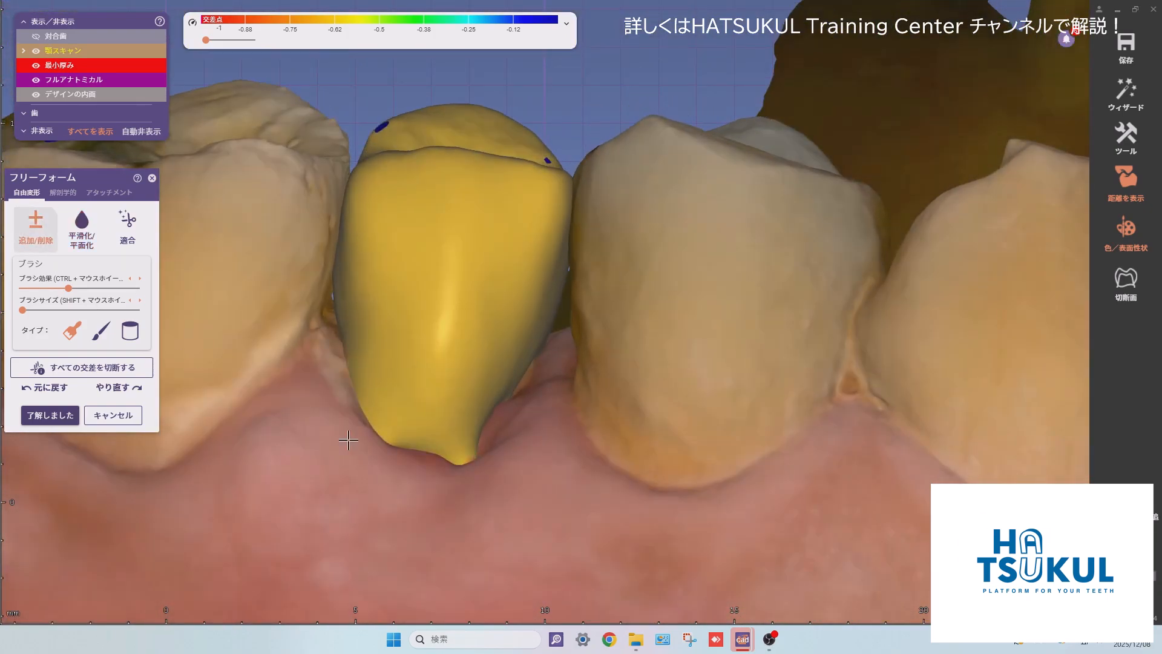
# Make the jaw scan translucent and adjust the crown's buccal and cervical contour with a slightly larger, stronger add/remove brush.
pyautogui.keyDown('shift'); pyautogui.middleClick(460, 478); pyautogui.keyUp('shift')
pyautogui.keyDown('shift'); pyautogui.scroll(1, 460, 478); pyautogui.keyUp('shift')
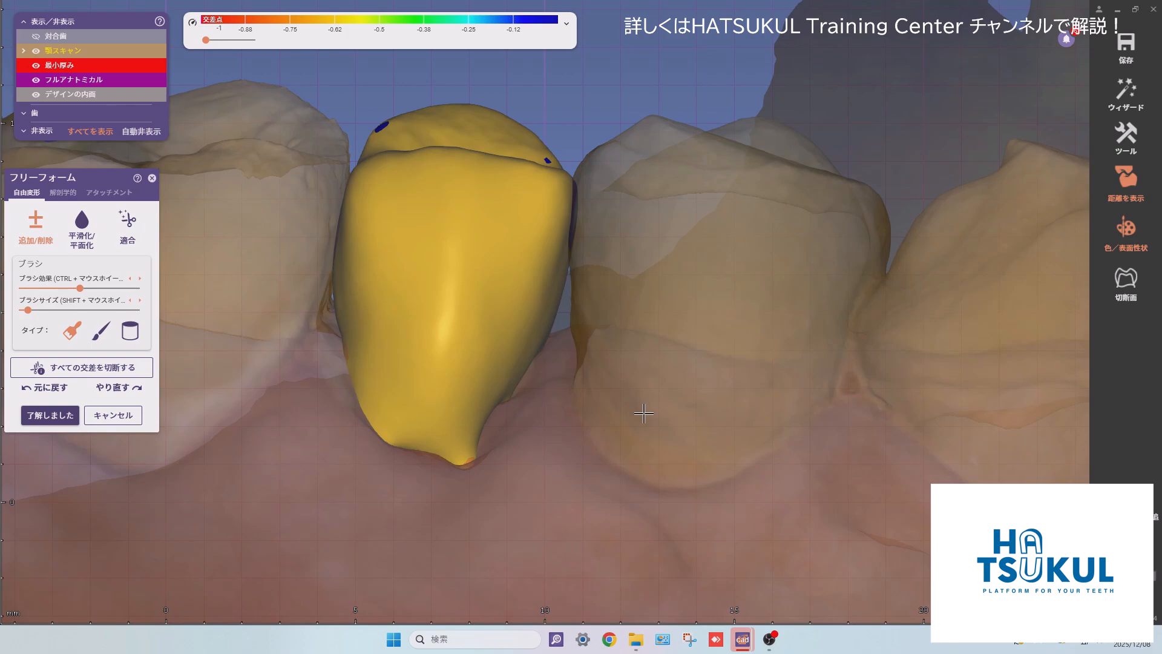
pyautogui.moveTo(577, 450); pyautogui.dragTo(461, 418, button='right')
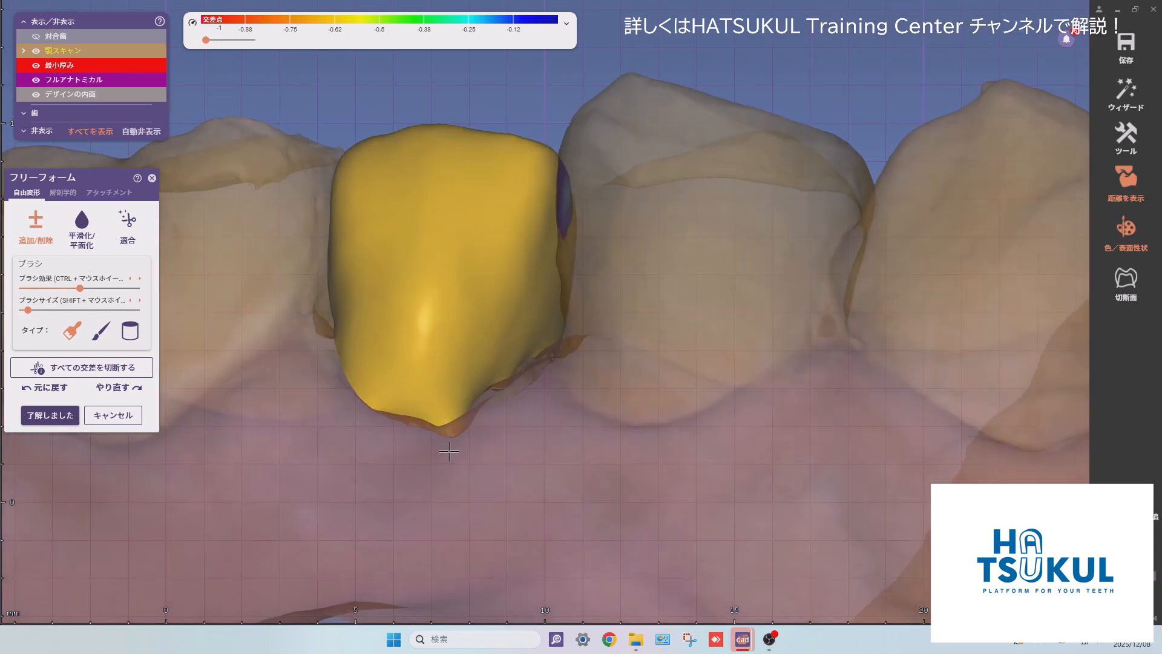
pyautogui.moveTo(506, 369); pyautogui.dragTo(443, 271, button='right')
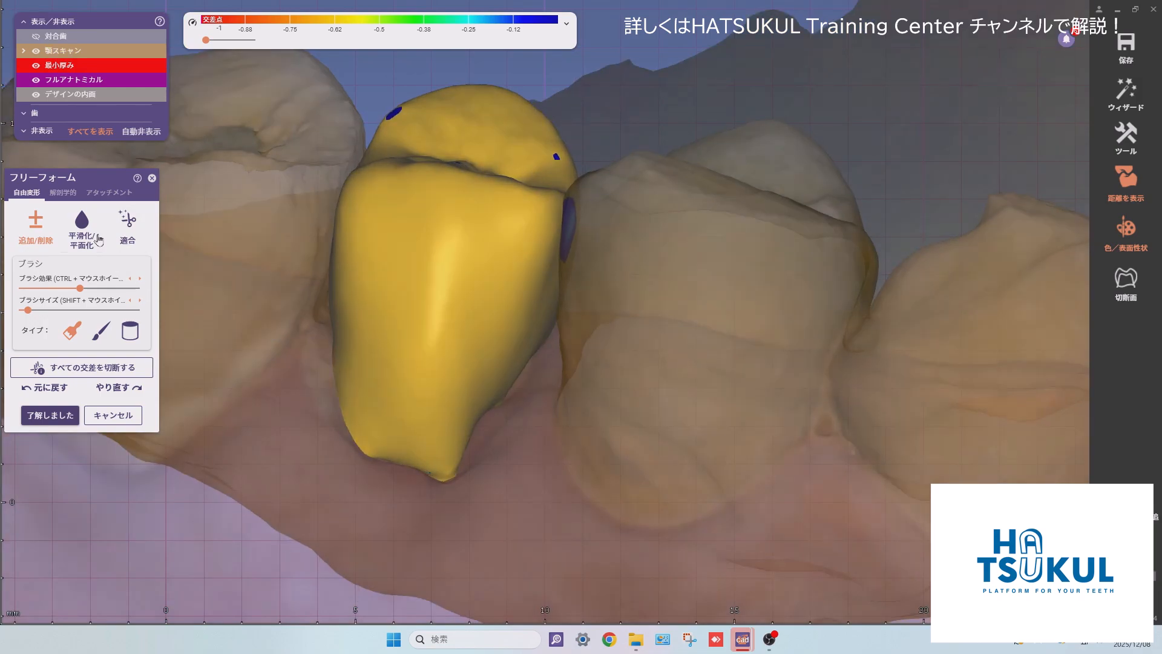
# Hide the crown, minimum thickness and inner design surface to examine the prepared tooth and its margin, and show them again.
pyautogui.moveTo(441, 350); pyautogui.dragTo(387, 398, button='right')
pyautogui.moveTo(412, 346); pyautogui.dragTo(440, 454, button='right')
pyautogui.scroll(4, 435, 377)
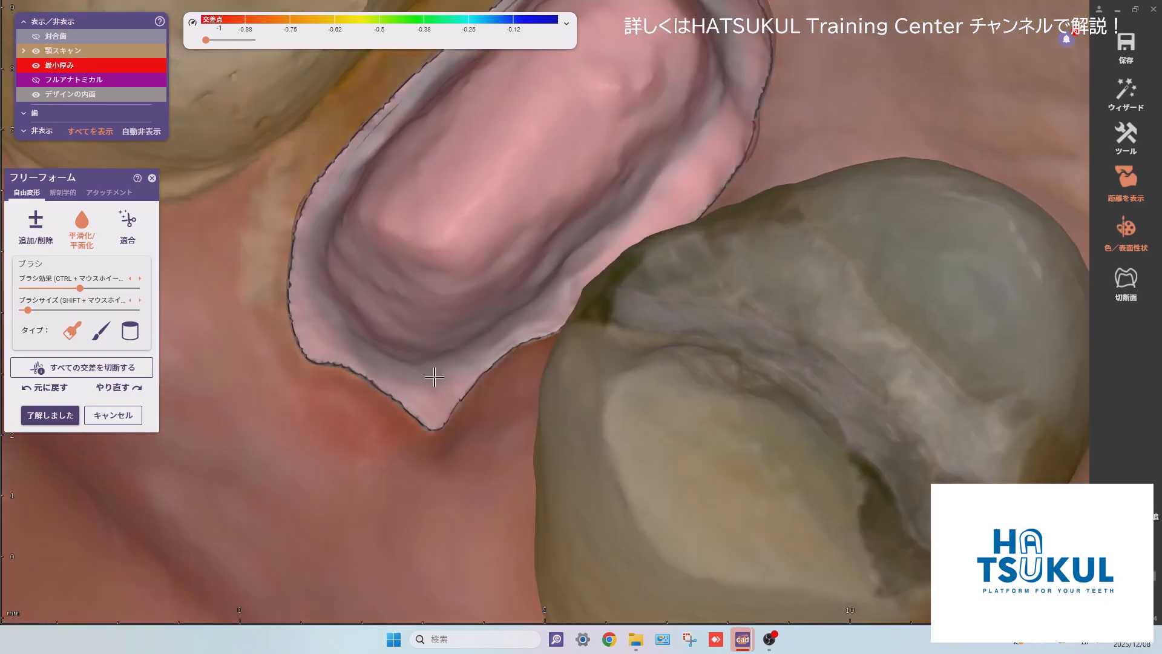
pyautogui.keyDown('ctrl'); pyautogui.scroll(5, 434, 377); pyautogui.keyUp('ctrl')
pyautogui.press('j')
pyautogui.moveTo(493, 307); pyautogui.dragTo(448, 345, button='right')
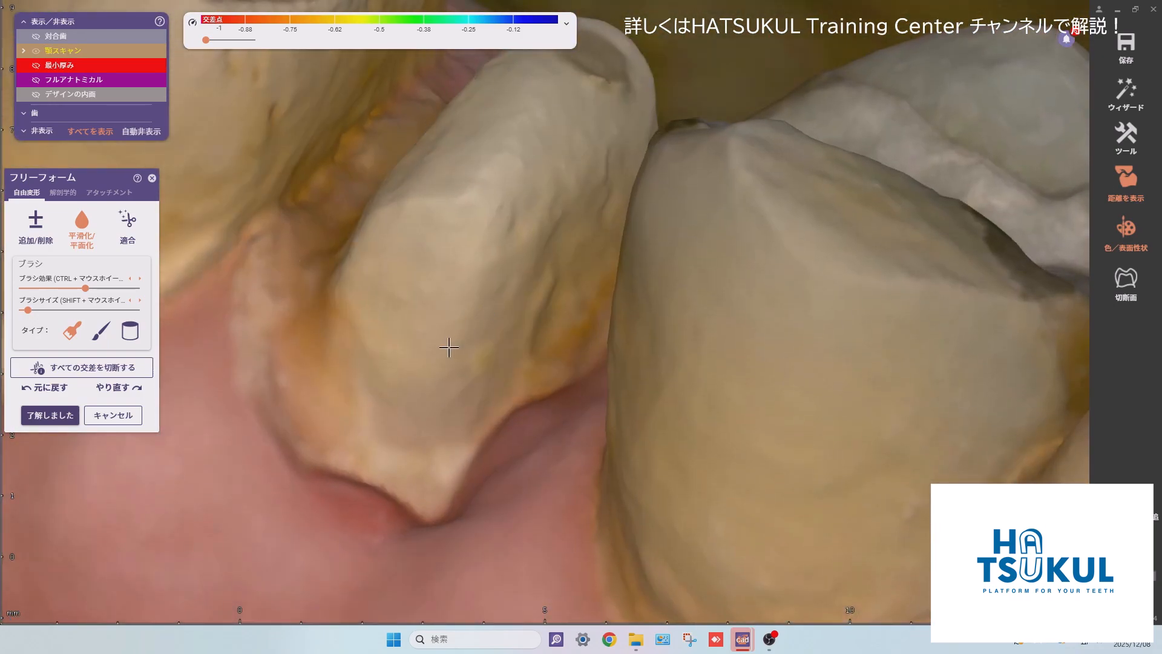
pyautogui.press('b')
pyautogui.press('m')
pyautogui.press('f')
pyautogui.scroll(-4, 515, 337)
pyautogui.scroll(-2, 515, 337)
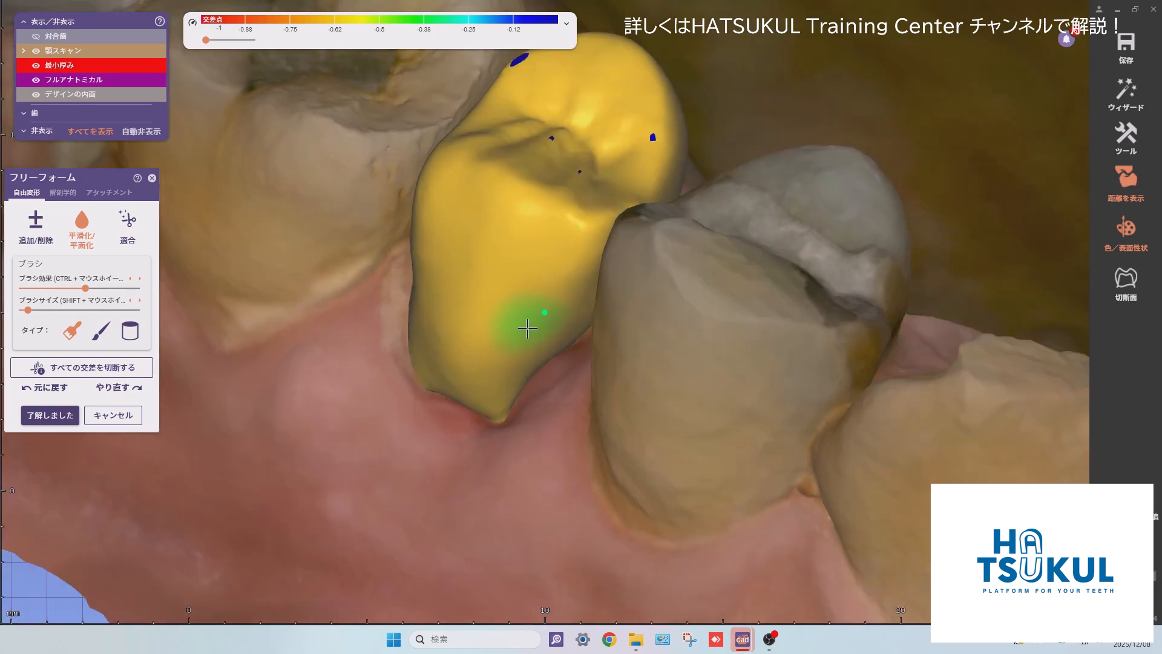
# Smooth the crown's proximal walls with the narrow brush type at a reduced size, viewing them through the translucent jaw scan.
pyautogui.moveTo(526, 329); pyautogui.dragTo(512, 424, button='right')
pyautogui.click(101, 331)
pyautogui.moveTo(594, 344)
pyautogui.mouseDown(button='right')
pyautogui.moveTo(555, 296)
pyautogui.moveTo(609, 256)
pyautogui.moveTo(671, 246)
pyautogui.mouseUp(button='right')
pyautogui.keyDown('shift'); pyautogui.scroll(-3, 555, 296); pyautogui.keyUp('shift')
pyautogui.scroll(4, 609, 256)
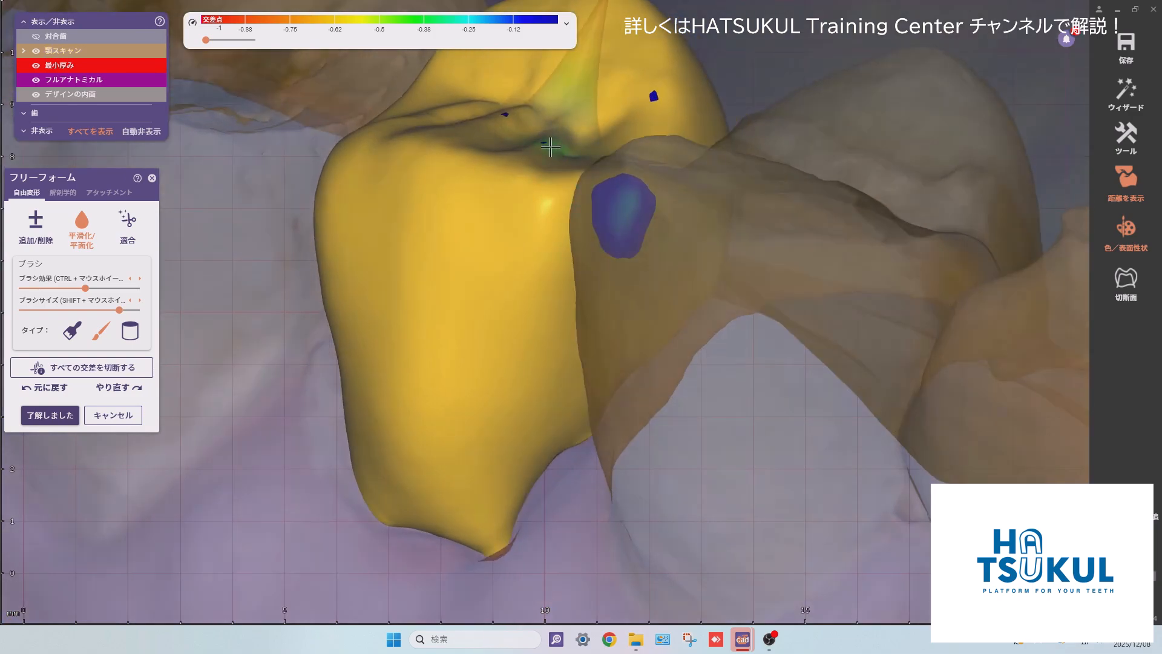
pyautogui.moveTo(600, 330); pyautogui.dragTo(605, 418, button='right')
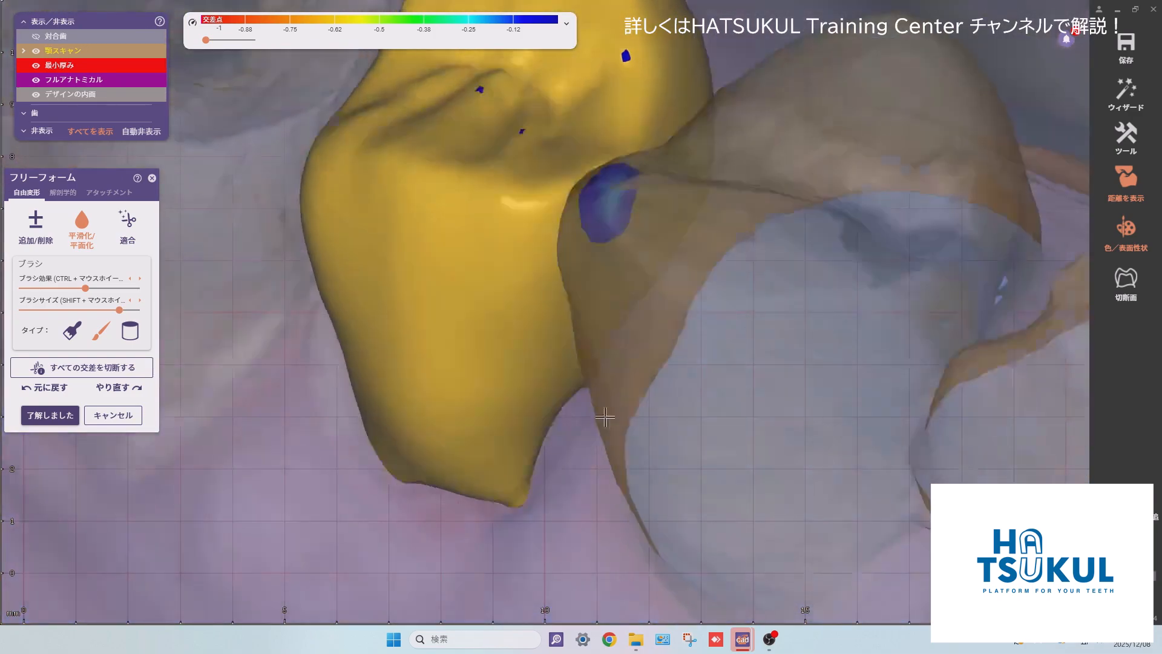
pyautogui.moveTo(527, 215); pyautogui.dragTo(408, 200, button='right')
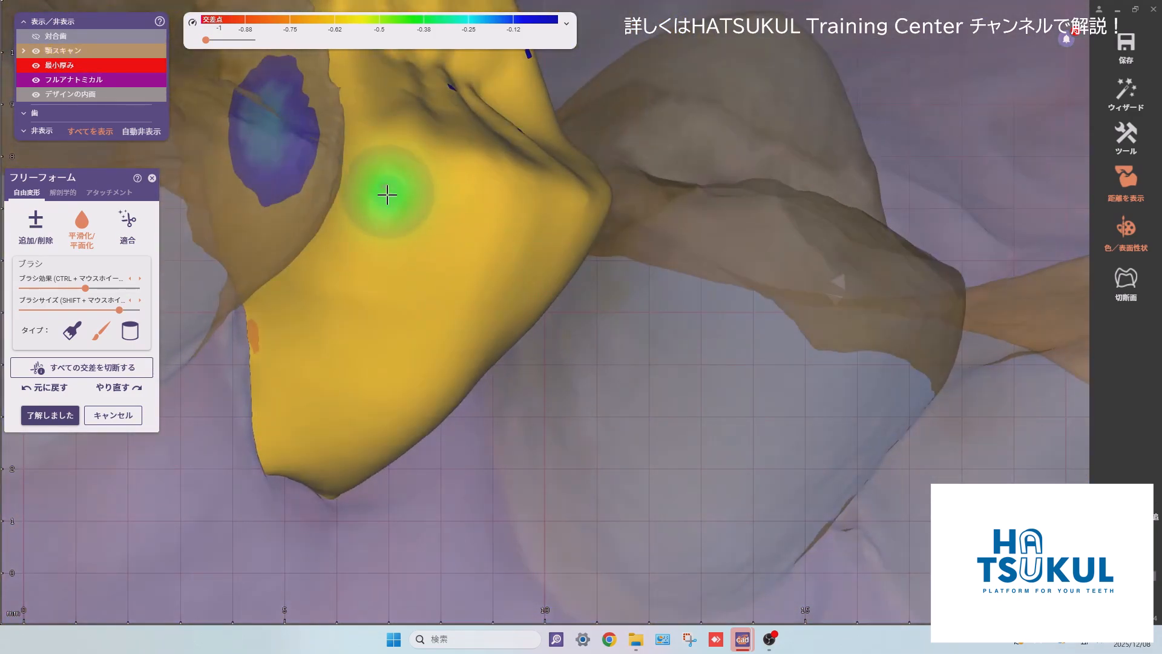
pyautogui.moveTo(331, 274); pyautogui.dragTo(376, 284, button='right')
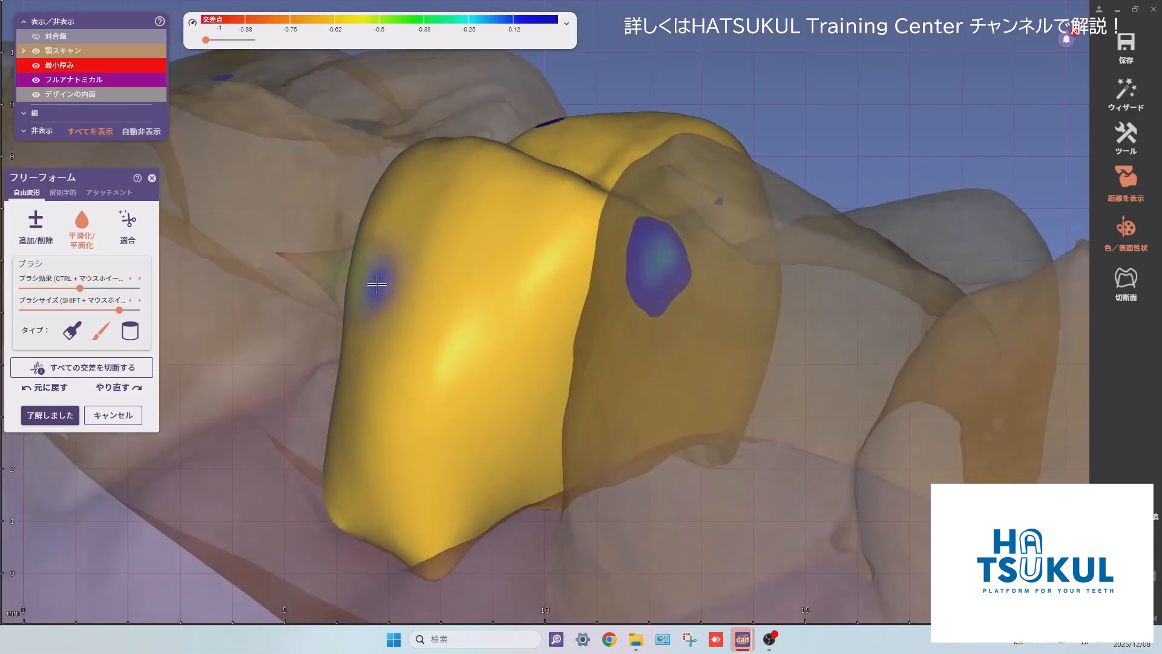
# Shape the proximal walls and line angles with a smaller, low-strength narrow add/remove brush.
pyautogui.click(36, 227)
pyautogui.keyDown('shift'); pyautogui.scroll(-5, 506, 281); pyautogui.keyUp('shift')
pyautogui.moveTo(506, 280)
pyautogui.mouseDown(button='right')
pyautogui.moveTo(563, 270)
pyautogui.moveTo(582, 221)
pyautogui.mouseUp(button='right')
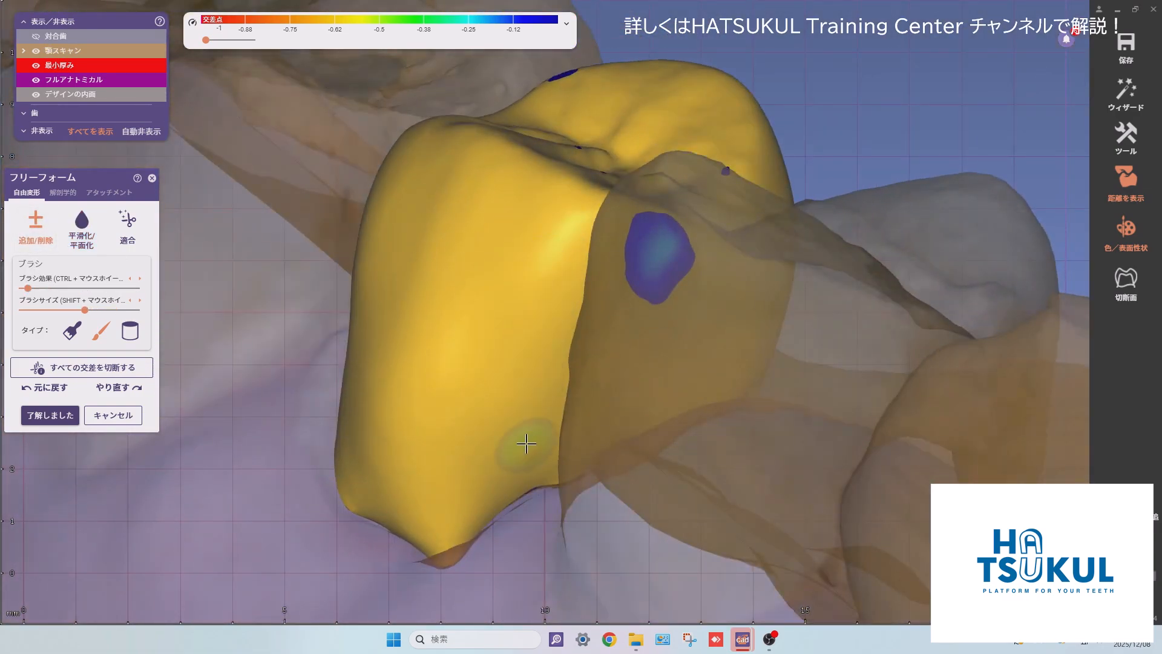
pyautogui.keyDown('ctrl'); pyautogui.scroll(1, 527, 442); pyautogui.keyUp('ctrl')
pyautogui.scroll(1, 529, 405)
pyautogui.moveTo(556, 269); pyautogui.dragTo(411, 162, button='right')
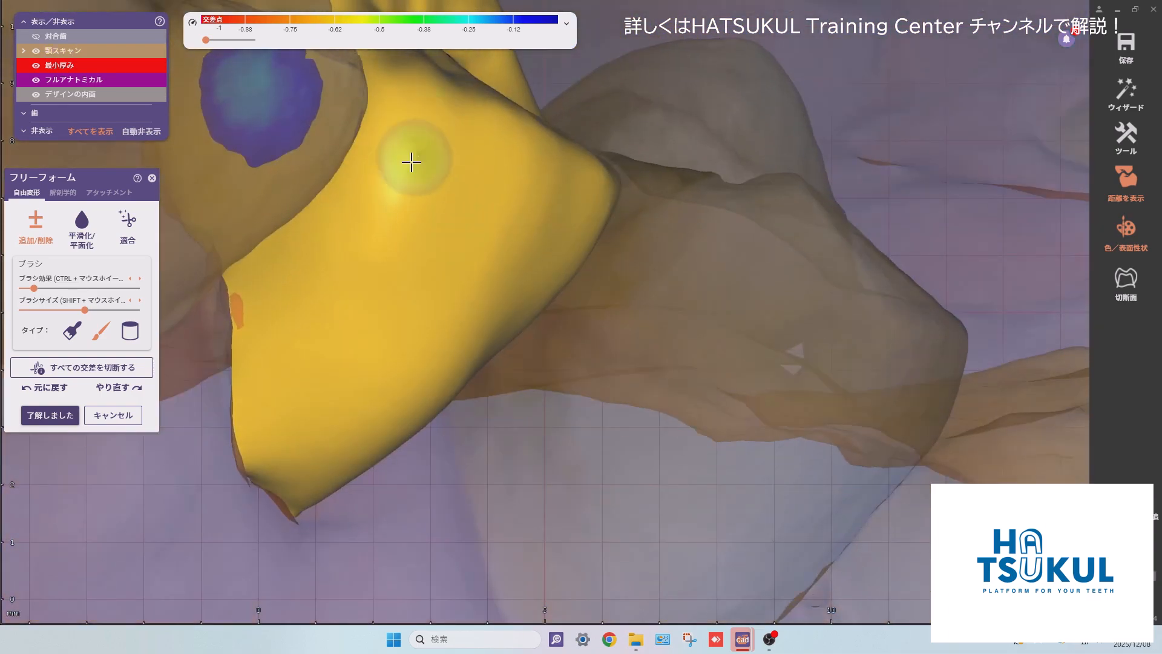
pyautogui.moveTo(410, 232); pyautogui.dragTo(430, 182, button='right')
pyautogui.moveTo(497, 239); pyautogui.dragTo(794, 148, button='right')
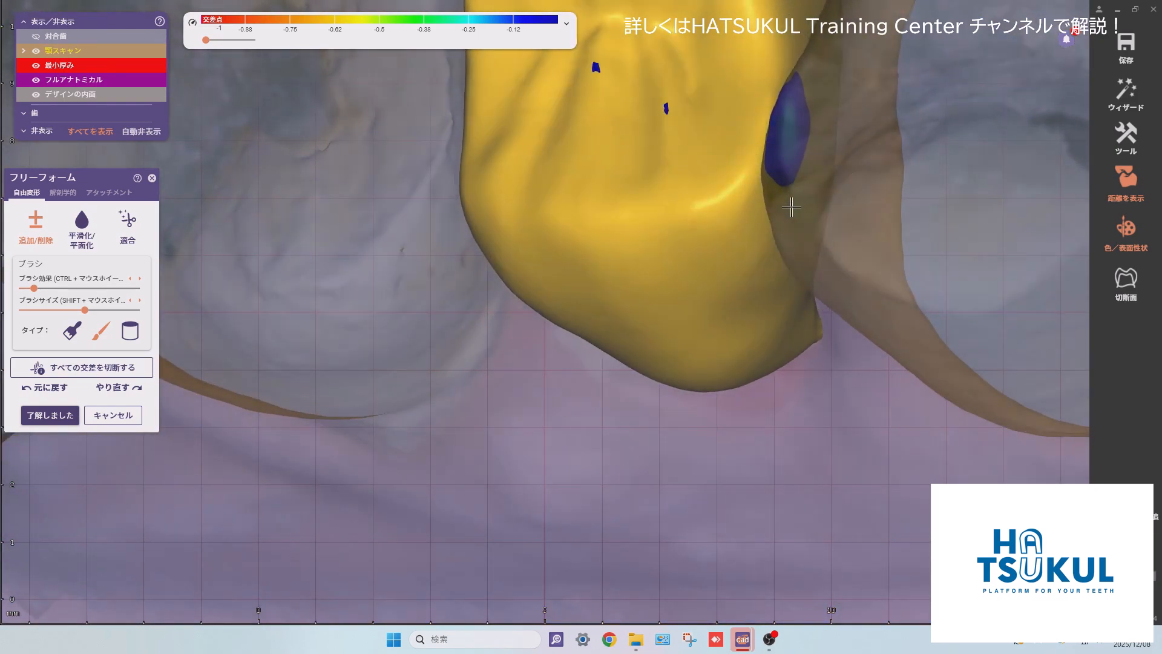
pyautogui.moveTo(796, 264); pyautogui.dragTo(820, 246, button='right')
pyautogui.scroll(-2, 811, 248)
pyautogui.middleClick(781, 258)
# Smooth the shaped proximal walls with the narrow brush, and refine them with the broad brush type at higher strength and size.
pyautogui.click(84, 230)
pyautogui.moveTo(514, 260); pyautogui.dragTo(530, 324, button='right')
pyautogui.moveTo(579, 373); pyautogui.dragTo(581, 320, button='right')
pyautogui.click(74, 344)
pyautogui.keyDown('ctrl'); pyautogui.scroll(7, 645, 470); pyautogui.keyUp('ctrl')
pyautogui.keyDown('shift'); pyautogui.scroll(3, 646, 471); pyautogui.keyUp('shift')
pyautogui.moveTo(646, 471); pyautogui.dragTo(611, 475, button='right')
pyautogui.moveTo(727, 407); pyautogui.dragTo(618, 470, button='right')
# Smooth the crown around the proximal contact area with the broad smoothing brush and undo the last stroke.
pyautogui.click(82, 231)
pyautogui.moveTo(629, 418); pyautogui.dragTo(679, 346, button='right')
pyautogui.moveTo(608, 394)
pyautogui.mouseDown(button='right')
pyautogui.moveTo(678, 484)
pyautogui.moveTo(656, 419)
pyautogui.mouseUp(button='right')
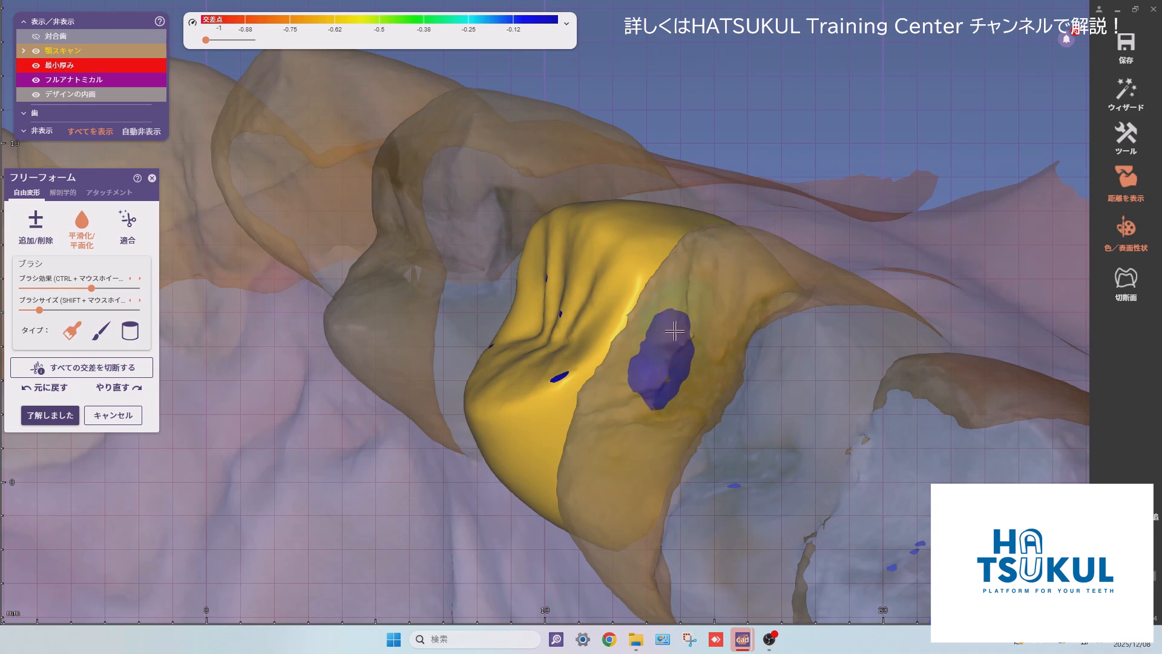
pyautogui.moveTo(644, 439); pyautogui.dragTo(235, 347, button='right')
pyautogui.click(43, 390)
pyautogui.moveTo(388, 370); pyautogui.dragTo(523, 292, button='right')
pyautogui.scroll(3, 523, 291)
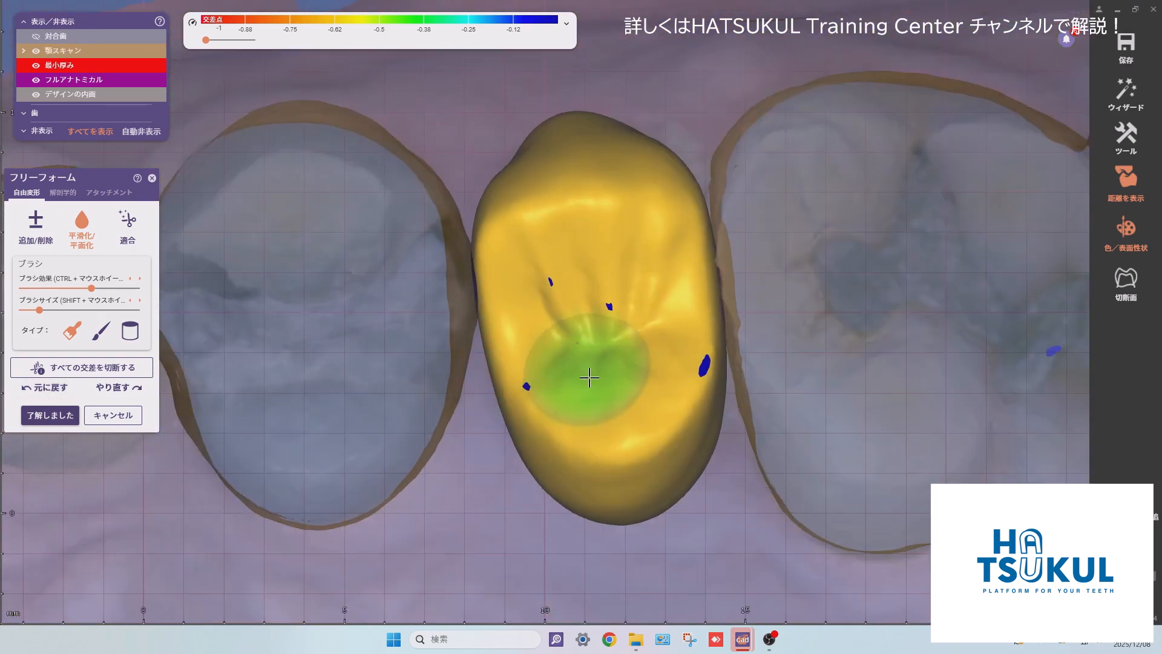
pyautogui.moveTo(589, 377); pyautogui.dragTo(298, 428, button='right')
# Reshape the proximal surface around the contact area with a larger, stronger broad add/remove brush.
pyautogui.click(35, 228)
pyautogui.moveTo(484, 423)
pyautogui.mouseDown(button='right')
pyautogui.moveTo(565, 350)
pyautogui.moveTo(653, 306)
pyautogui.moveTo(621, 209)
pyautogui.mouseUp(button='right')
pyautogui.keyDown('ctrl'); pyautogui.scroll(3, 652, 306); pyautogui.keyUp('ctrl')
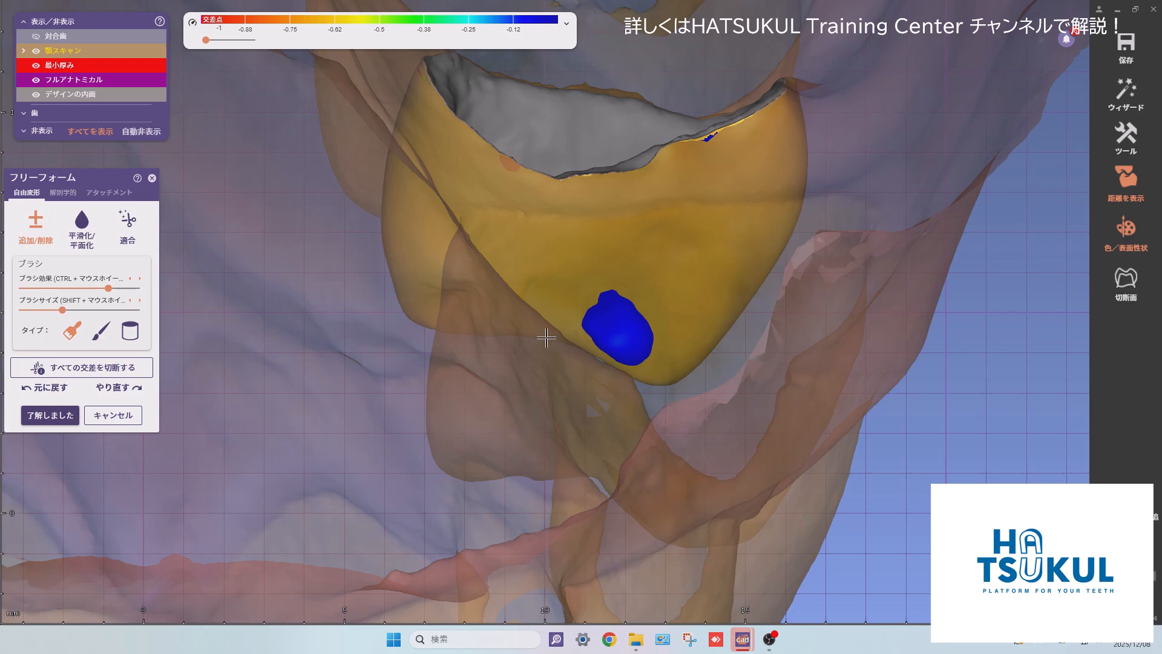
pyautogui.moveTo(531, 244); pyautogui.dragTo(587, 260, button='right')
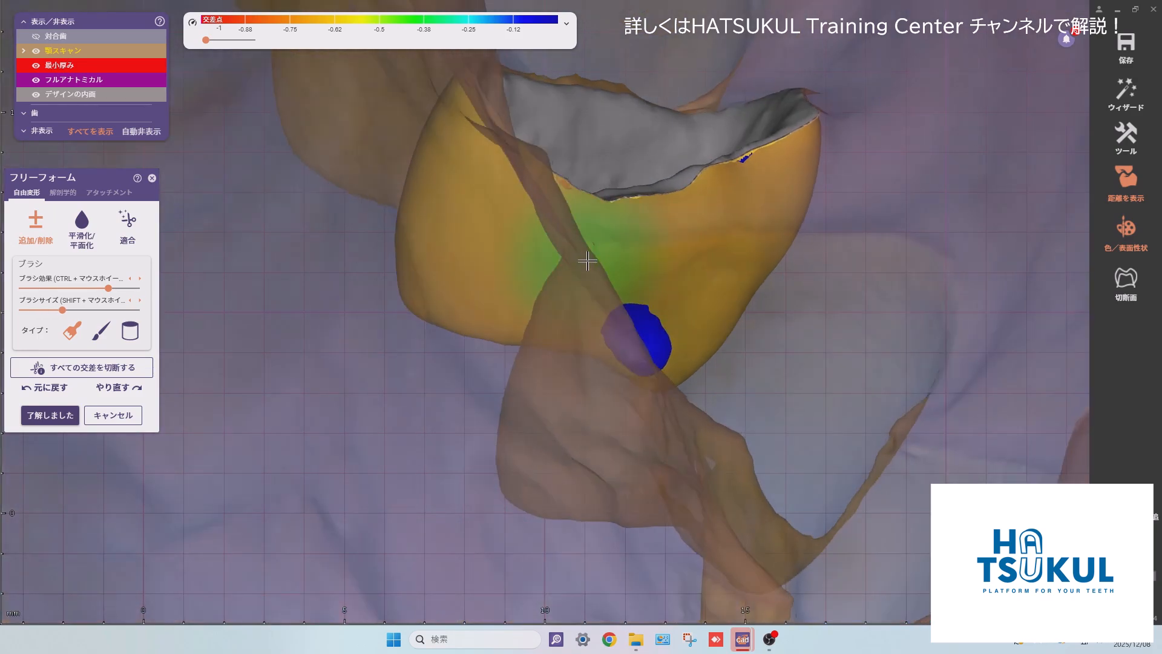
pyautogui.moveTo(471, 374); pyautogui.dragTo(516, 355, button='right')
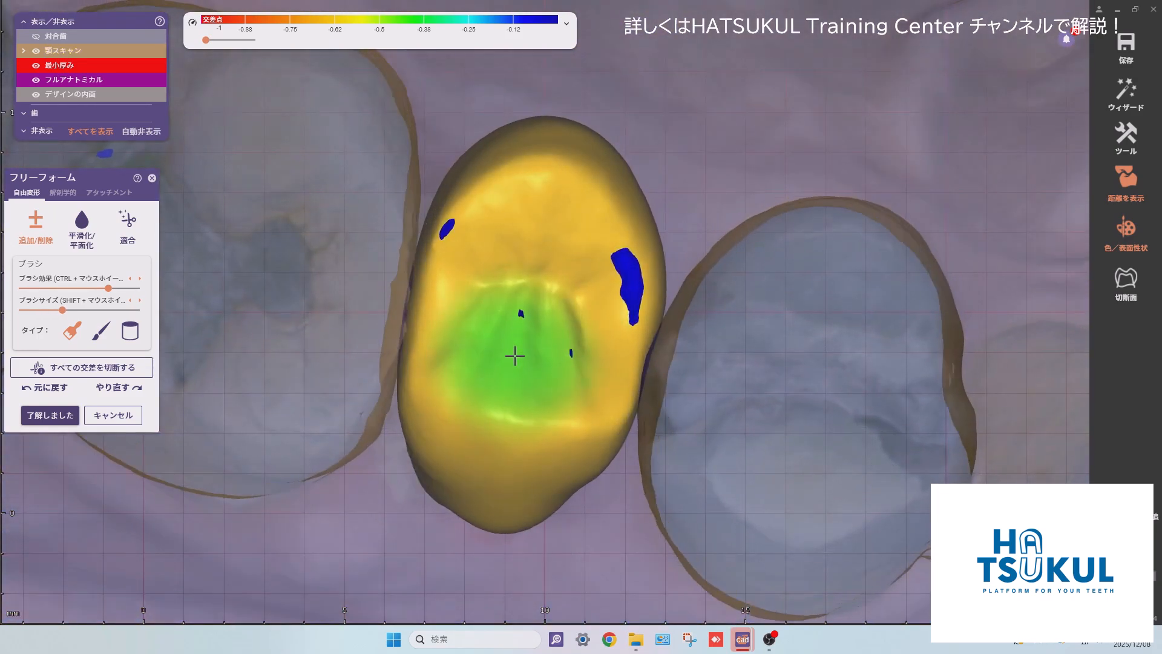
pyautogui.moveTo(225, 209)
pyautogui.mouseDown(button='right')
pyautogui.moveTo(188, 234)
pyautogui.moveTo(181, 272)
pyautogui.mouseUp(button='right')
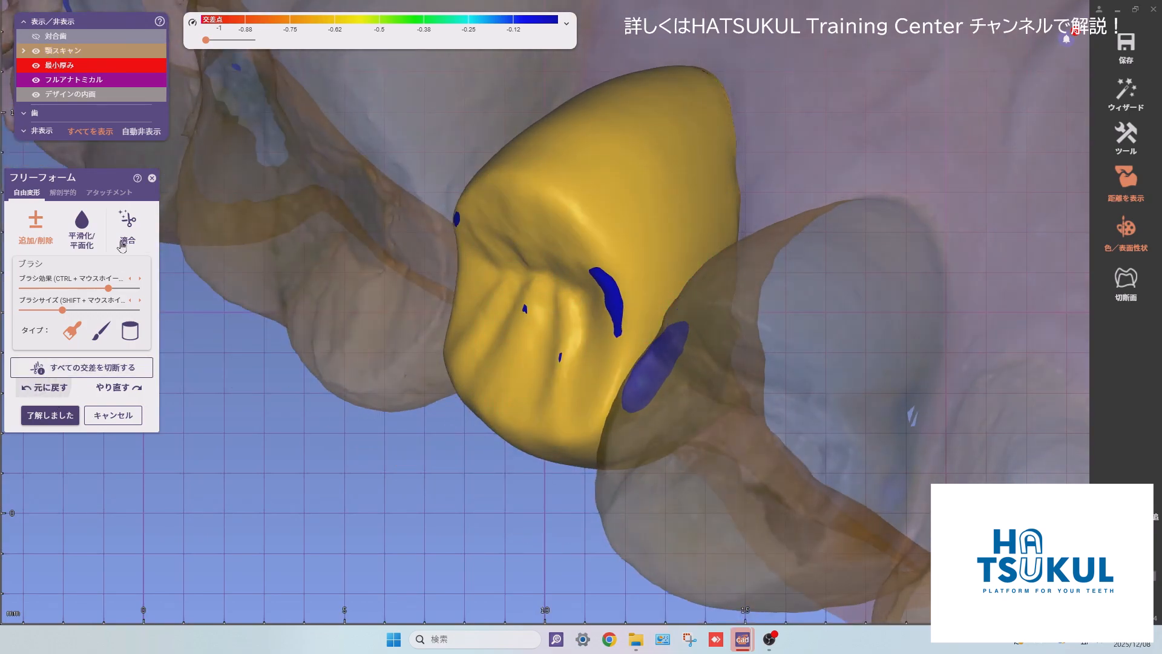
pyautogui.moveTo(604, 176); pyautogui.dragTo(610, 155, button='right')
pyautogui.moveTo(687, 279); pyautogui.dragTo(6, 240, button='right')
# Reduce the occlusal contact on the marginal ridge with a small add/remove brush, checking it against the displayed antagonist scan.
pyautogui.click(37, 234)
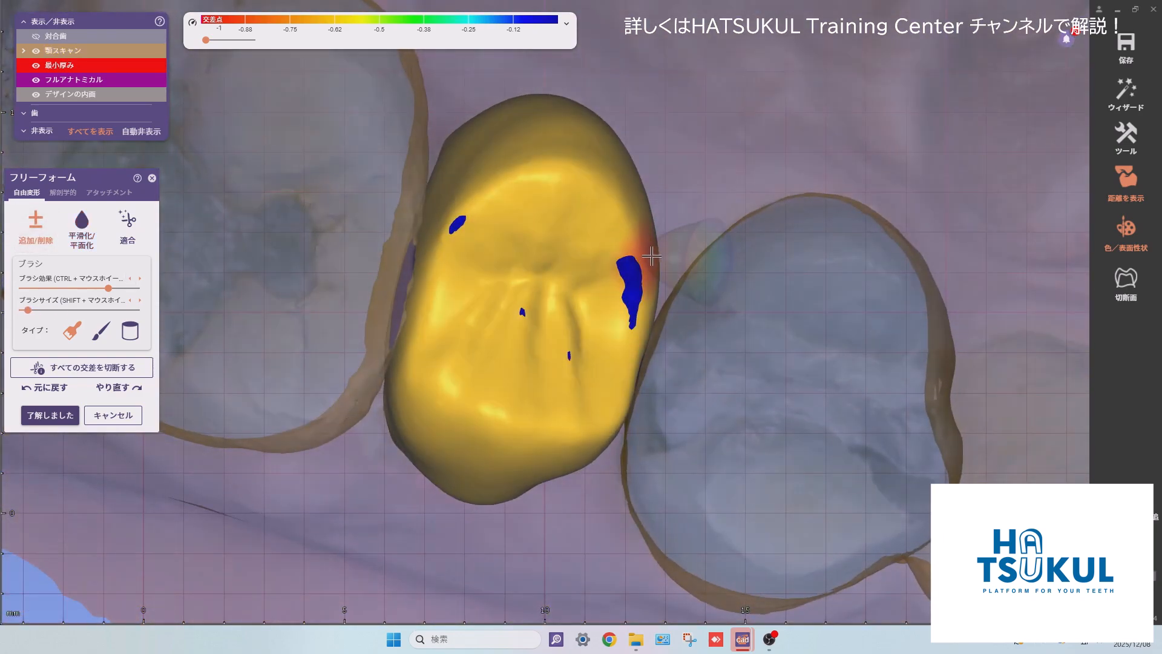
pyautogui.moveTo(688, 274); pyautogui.dragTo(656, 227, button='right')
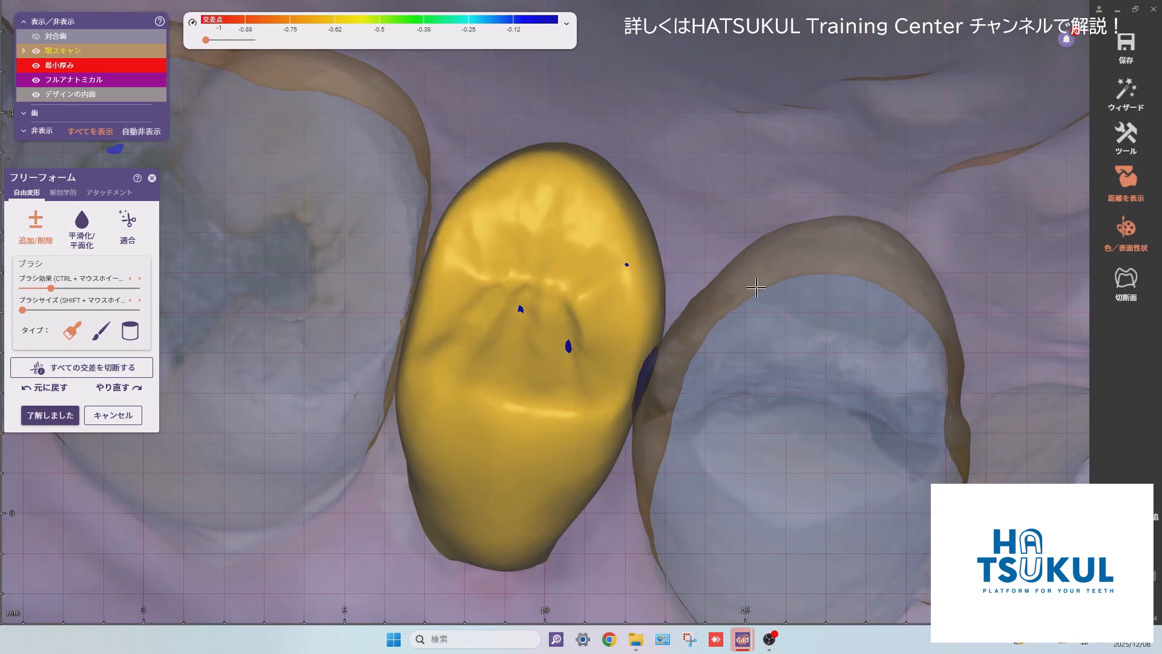
pyautogui.moveTo(766, 339)
pyautogui.mouseDown(button='right')
pyautogui.moveTo(648, 432)
pyautogui.moveTo(539, 220)
pyautogui.mouseUp(button='right')
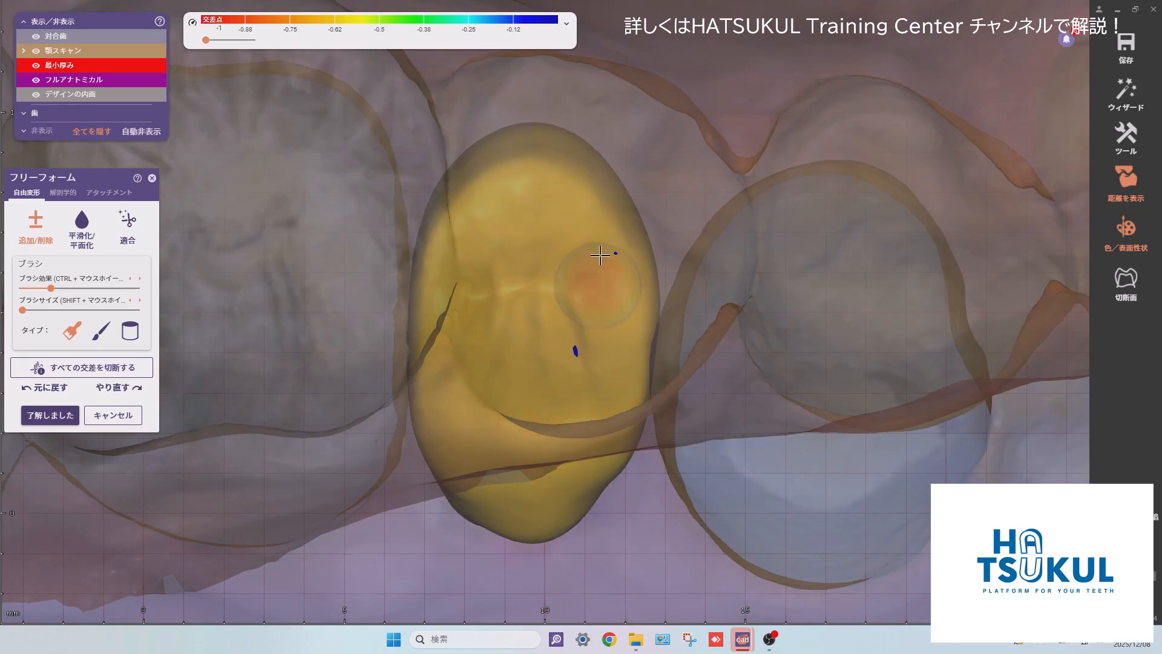
pyautogui.moveTo(509, 420); pyautogui.dragTo(573, 391, button='right')
pyautogui.keyDown('ctrl'); pyautogui.middleClick(746, 217); pyautogui.keyUp('ctrl')
# Examine the crown's shape and contacts from the lingual and buccal sides in relation to the neighbouring teeth.
pyautogui.moveTo(482, 382); pyautogui.dragTo(785, 338, button='right')
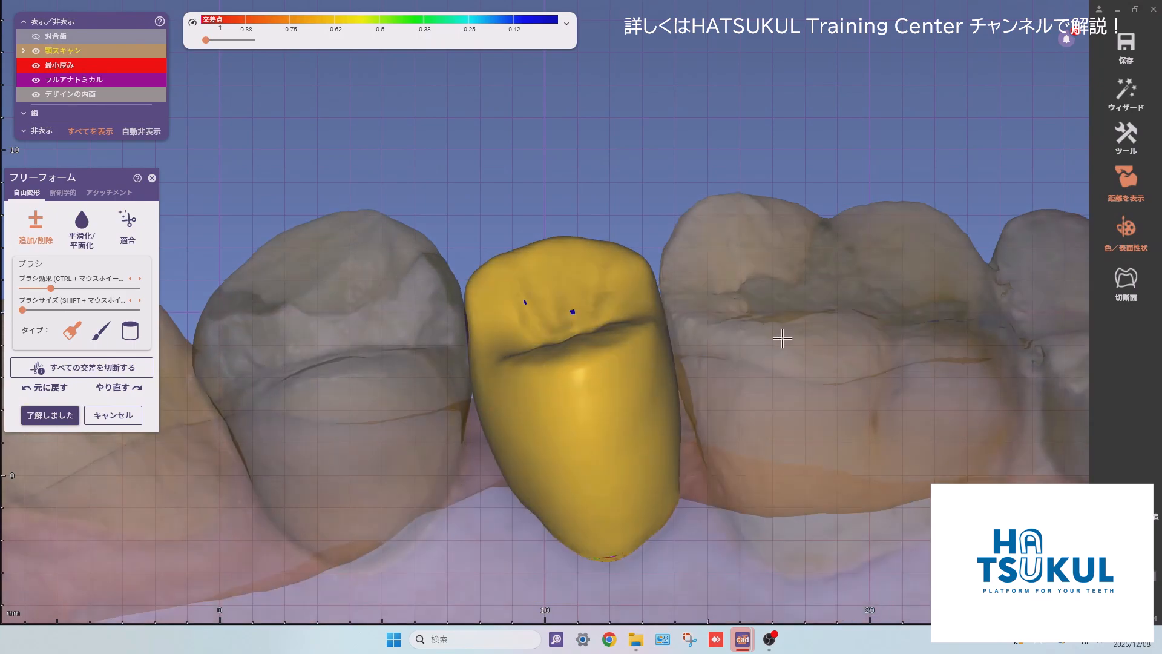
pyautogui.keyDown('ctrl'); pyautogui.scroll(5, 785, 337); pyautogui.keyUp('ctrl')
pyautogui.scroll(-5, 615, 376)
pyautogui.moveTo(615, 376); pyautogui.dragTo(620, 390, button='right')
pyautogui.scroll(3, 497, 411)
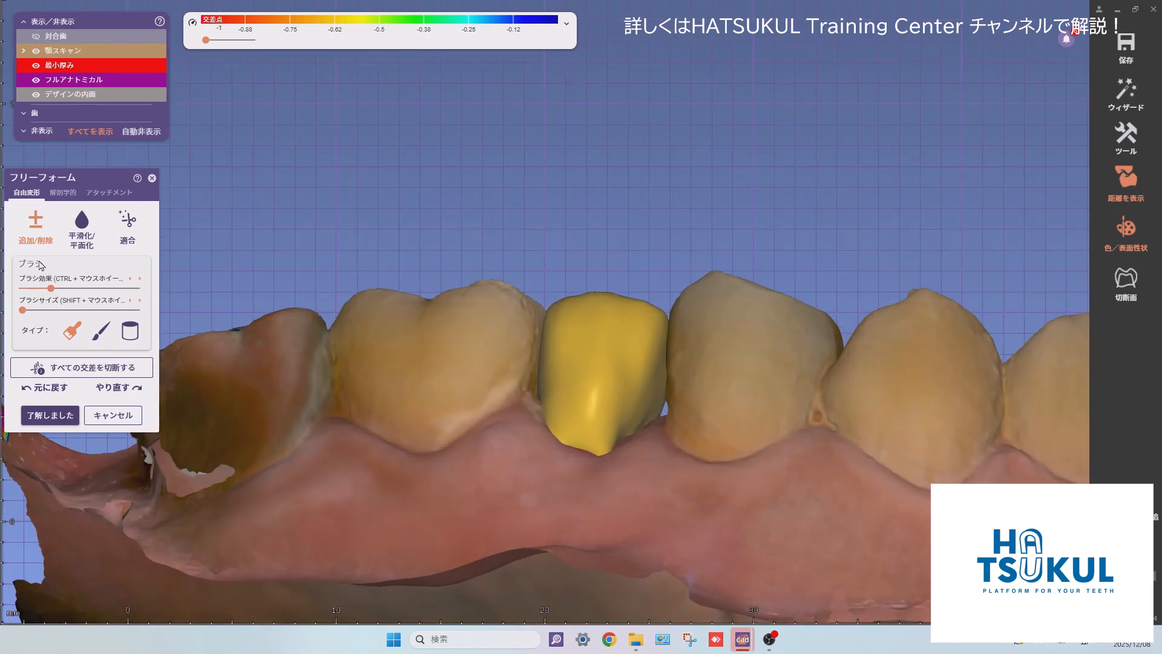
pyautogui.moveTo(707, 401); pyautogui.dragTo(692, 400, button='right')
pyautogui.moveTo(633, 342); pyautogui.dragTo(629, 335, button='right')
pyautogui.moveTo(558, 428); pyautogui.dragTo(570, 411, button='right')
# Accept the free-form changes and continue in the wizard to merge the restoration parts.
pyautogui.click(64, 417)
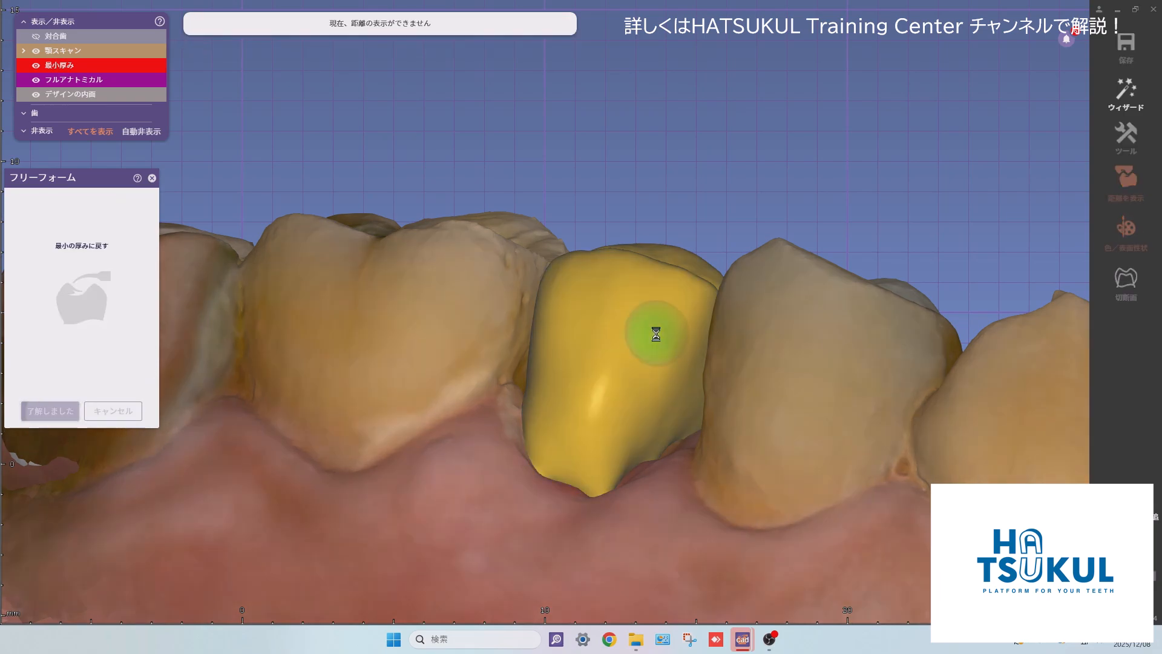
pyautogui.click(1127, 94)
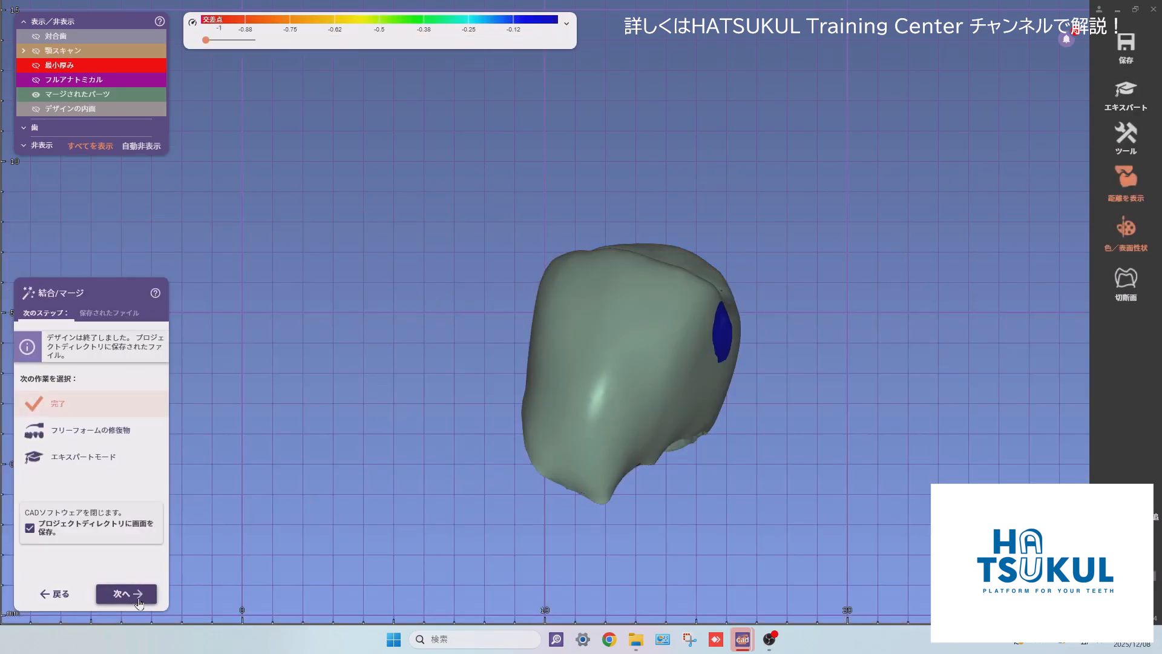